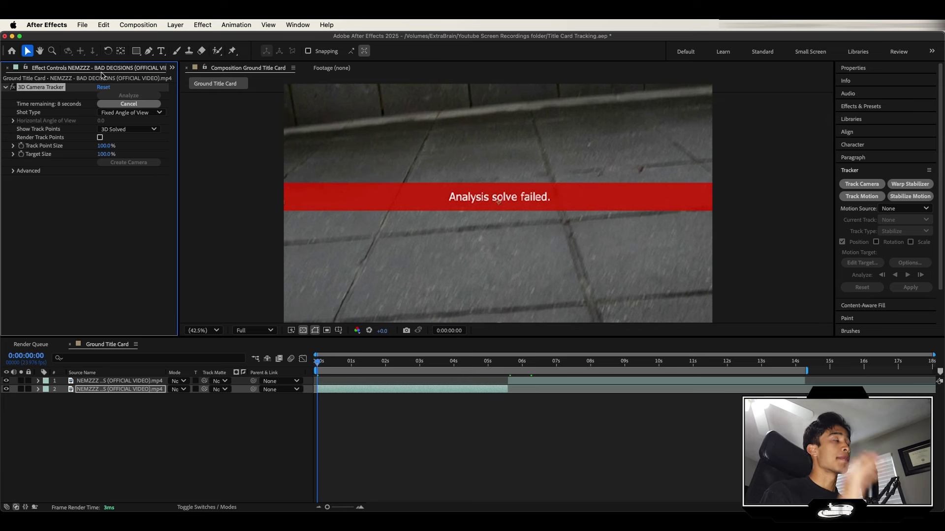
Check the NEMZZZ footage's frame size against the width and height in the Ground Title Card composition settings
scroll(101, 73, "up", 1)
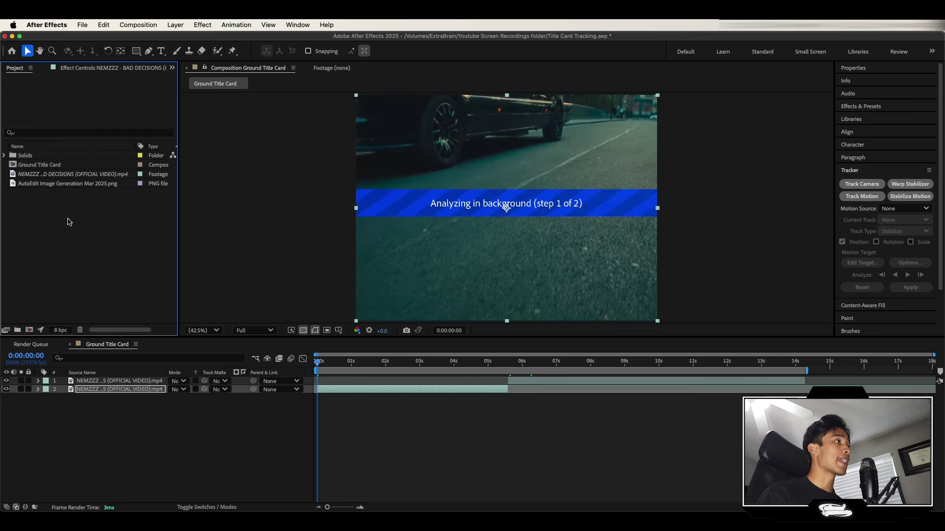
scroll(22, 73, "down", 1)
scroll(22, 74, "up", 1)
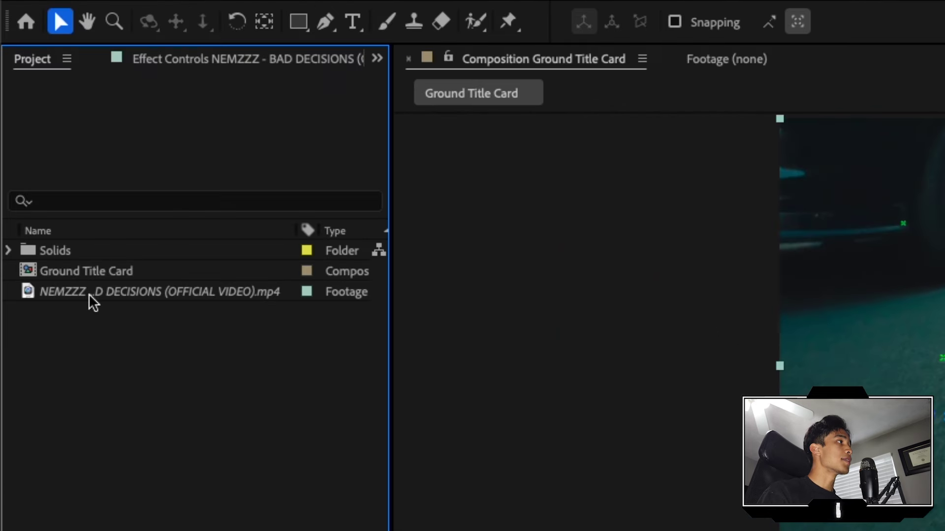
left_click(41, 175)
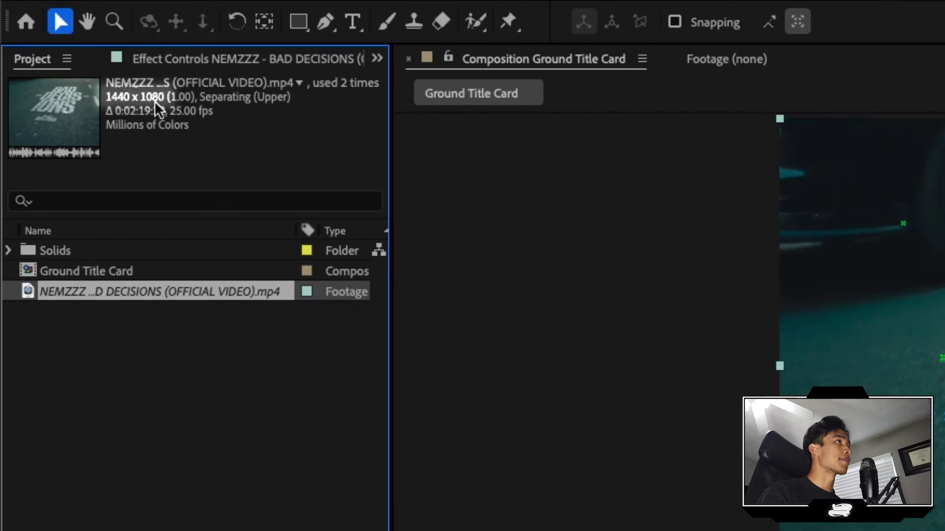
left_click(305, 9)
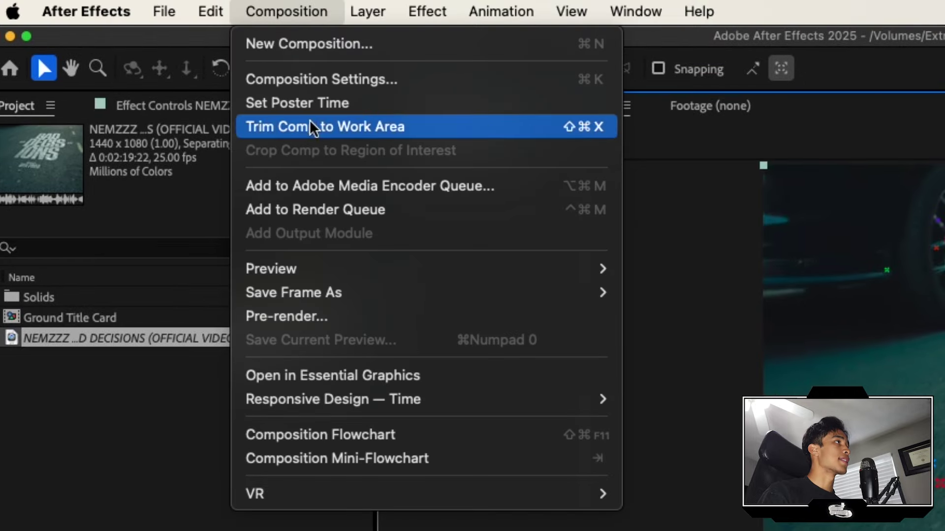
left_click(311, 71)
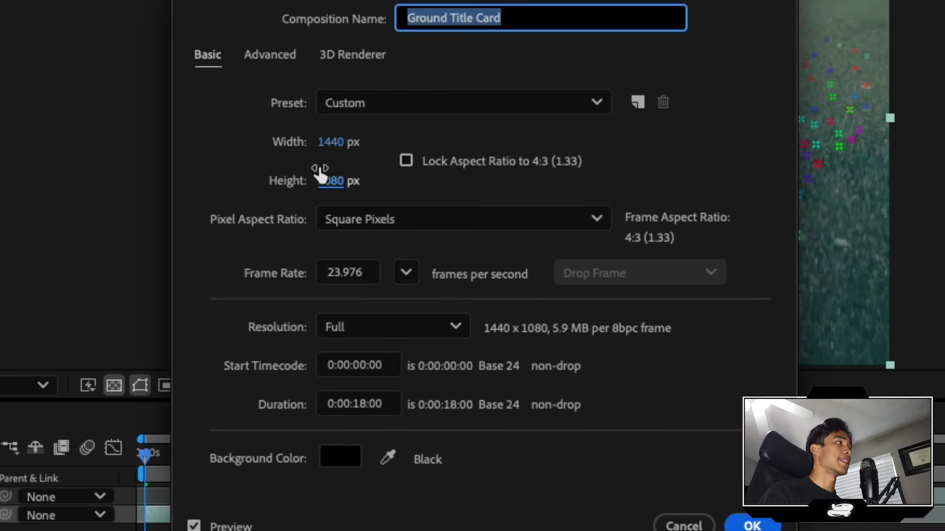
key("Return")
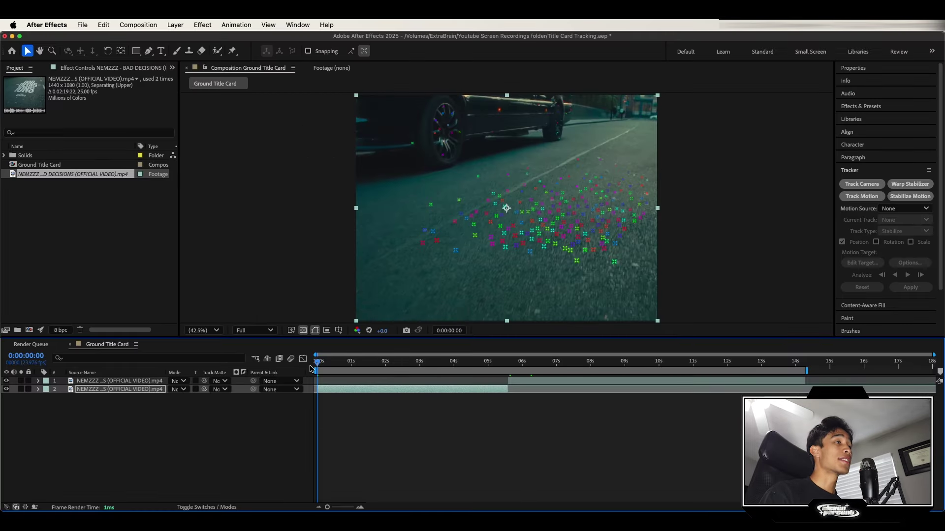
Create a solid and camera from the 3D track points lying flat on the road beside the car
mouse_move(315, 369)
left_mouse_down()
mouse_move(368, 371)
mouse_move(309, 371)
left_mouse_up()
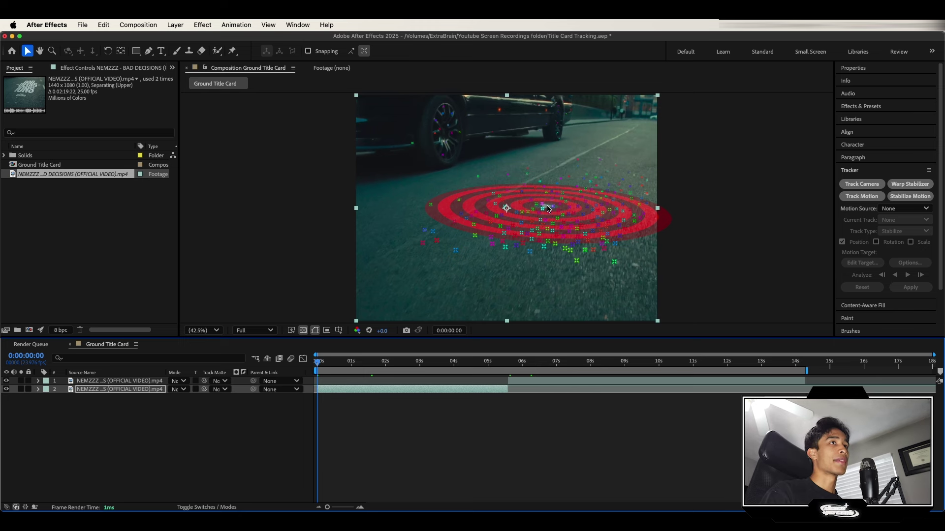
right_click(548, 208)
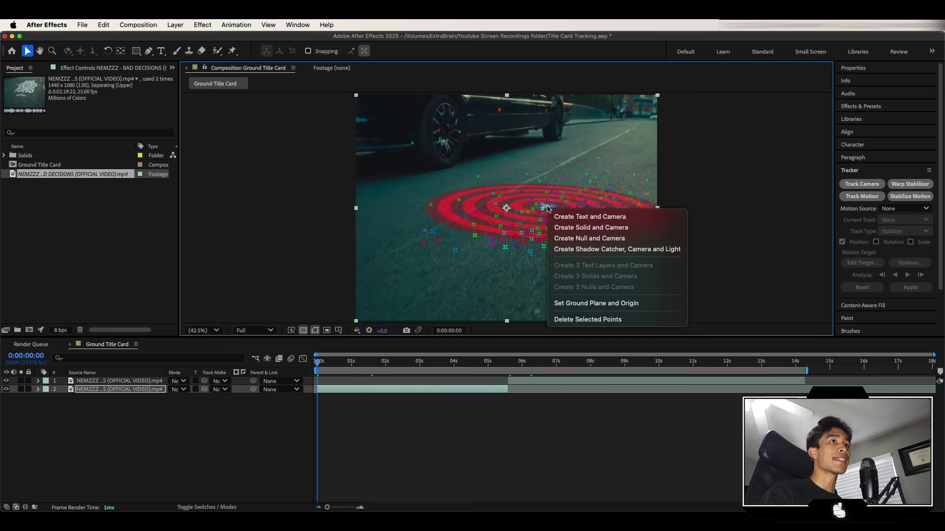
left_click(577, 228)
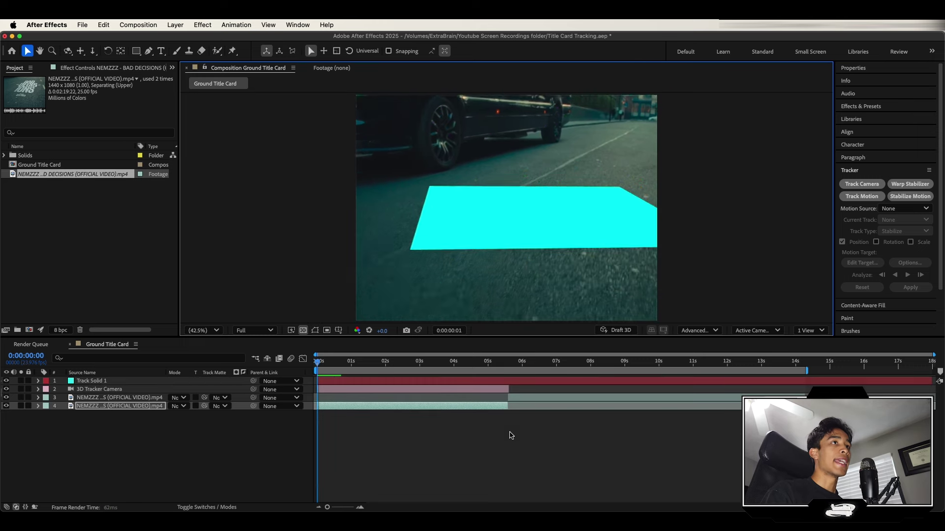
Preview the start of the shot to check that the tracked solid sticks to the road
key("space")
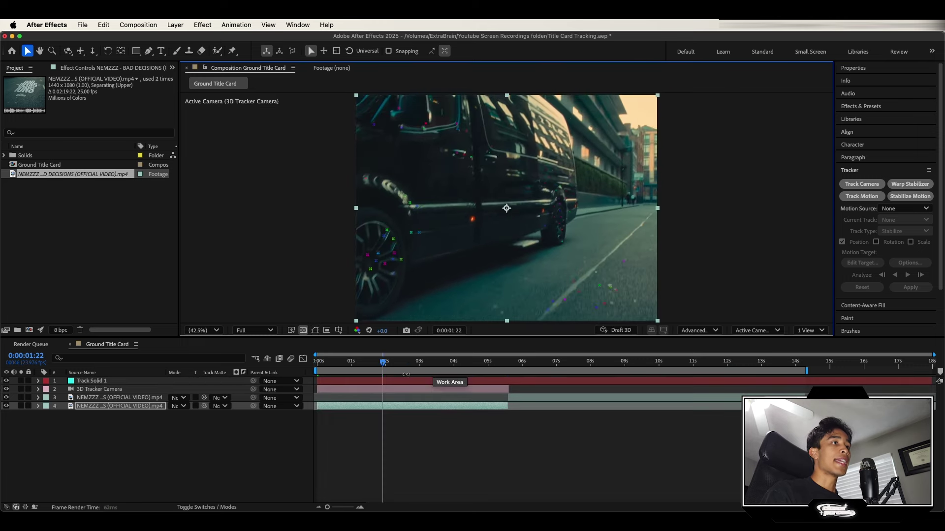
left_click_drag(385, 365, 294, 367)
key("space")
key("space")
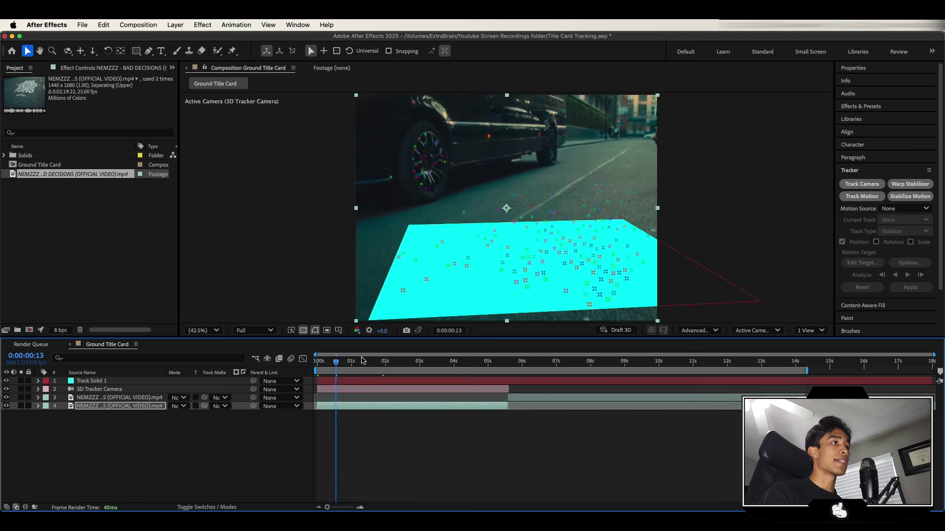
Pre-compose the Track Solid 1 layer, leaving all attributes in Ground Title Card
left_click(336, 387)
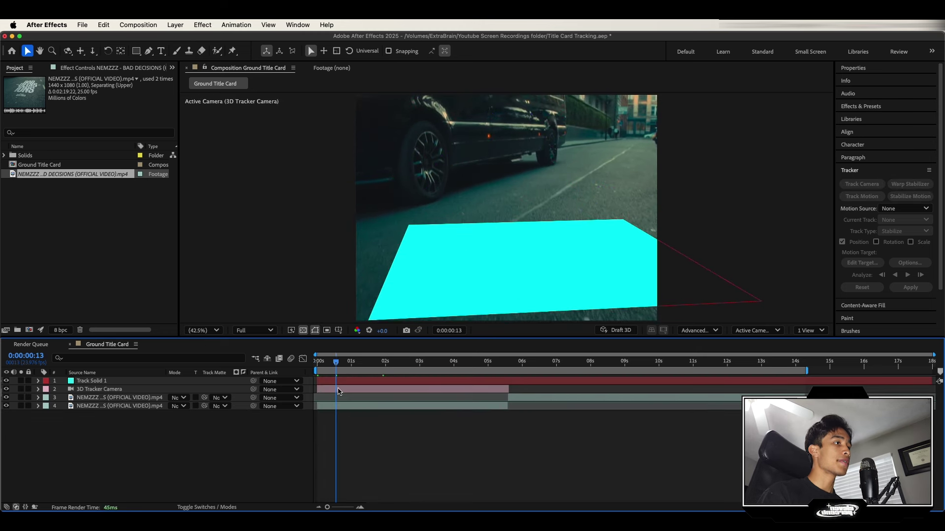
left_click(203, 388)
left_click(133, 381)
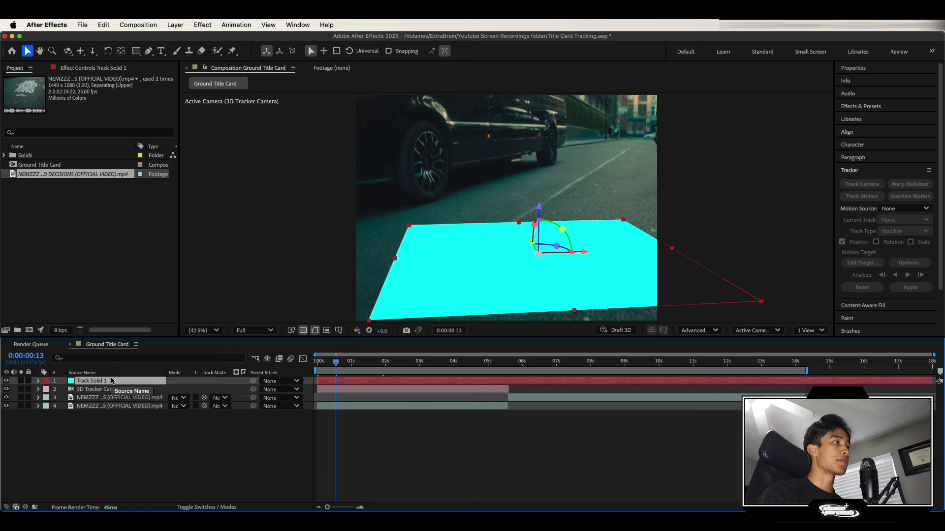
right_click(111, 381)
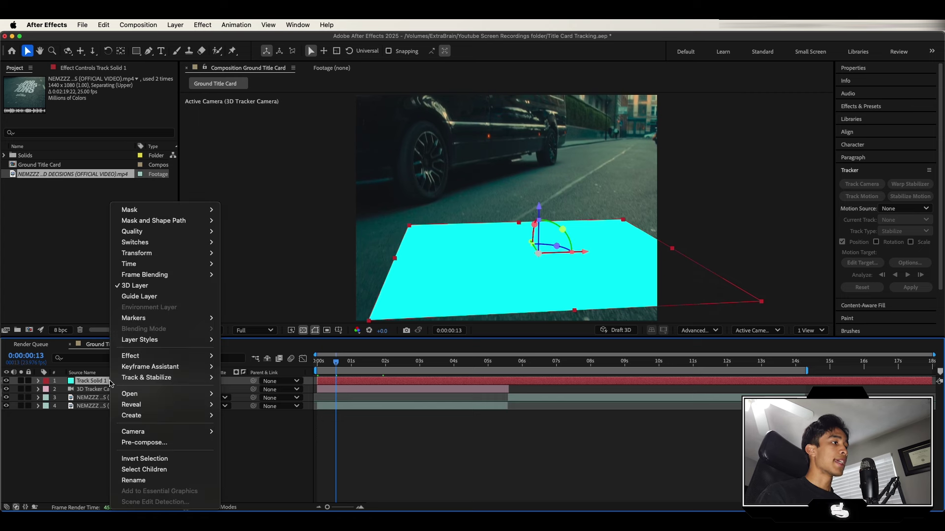
left_click(144, 443)
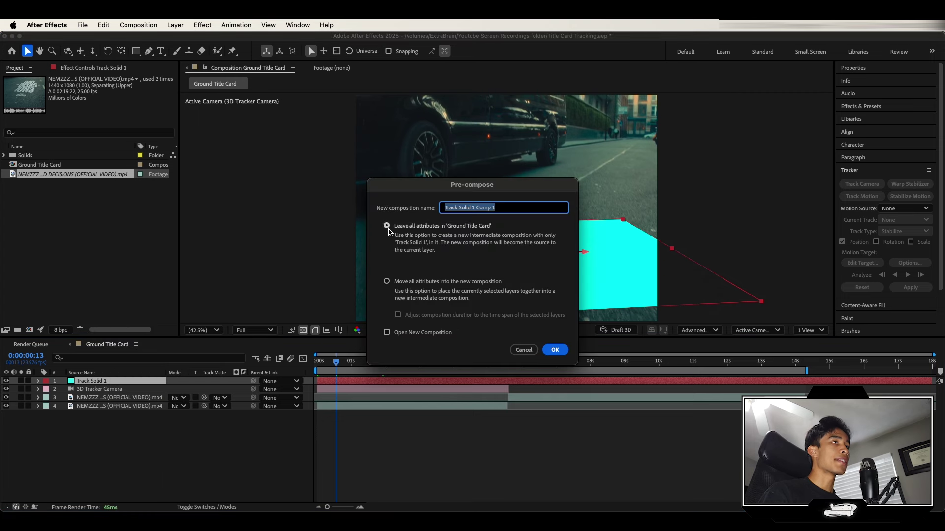
left_click(555, 350)
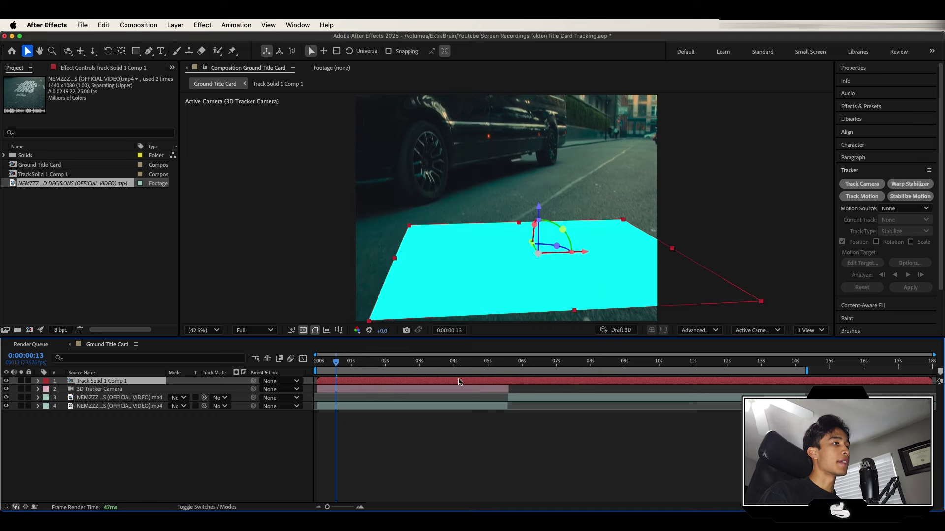
Try deleting the cyan solid inside the Track Solid 1 Comp 1 pre-composition, and undo the deletion
double_click(371, 382)
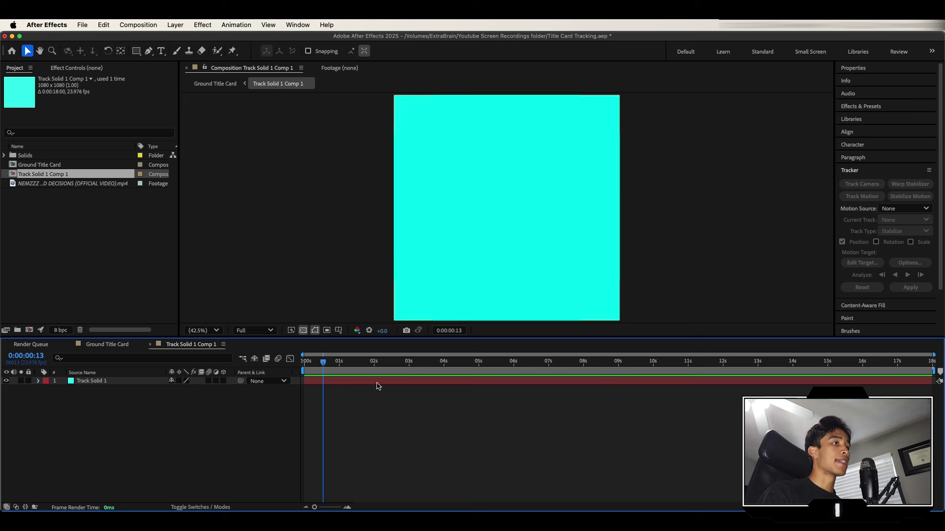
left_click(377, 384)
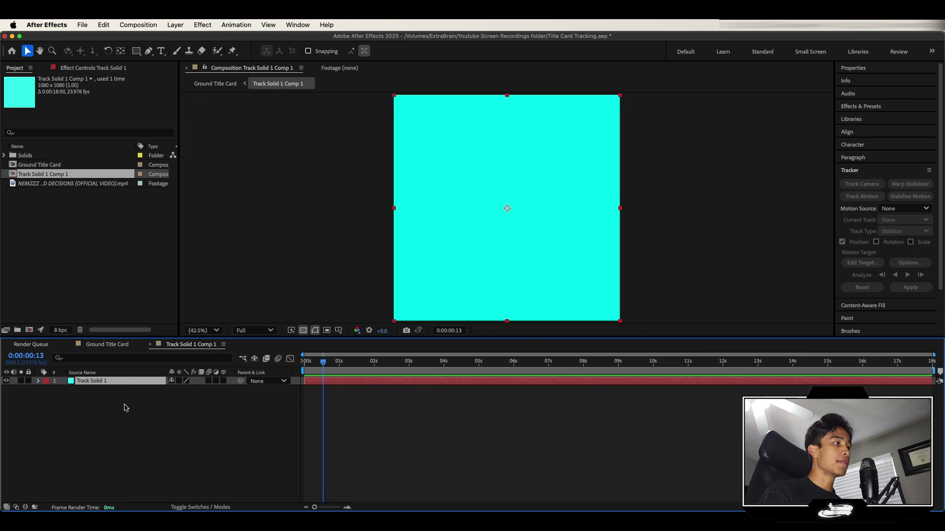
key("Delete")
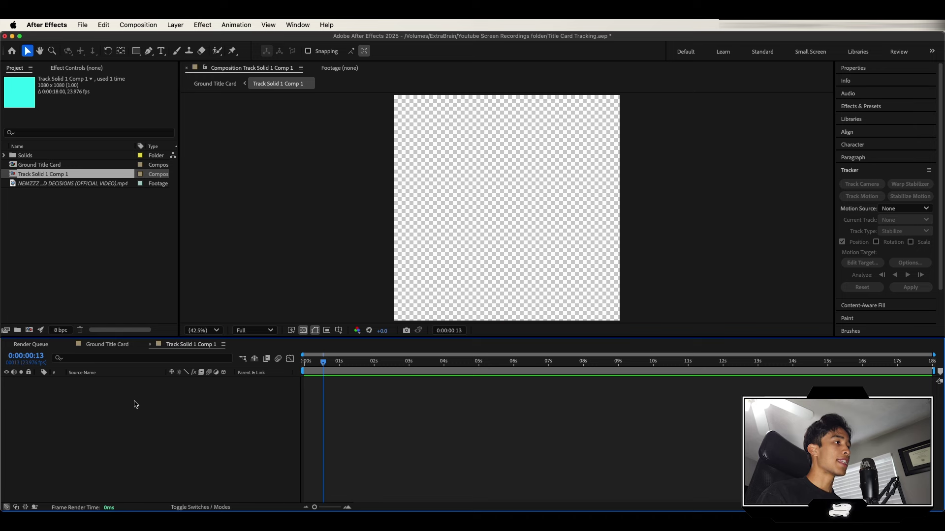
key("super+z")
Back in Ground Title Card, rotate the pre-composed solid on the road plane and scale it up proportionally beyond the frame edges
left_click(104, 344)
mouse_move(556, 246)
left_mouse_down()
mouse_move(545, 257)
mouse_move(563, 247)
left_mouse_up()
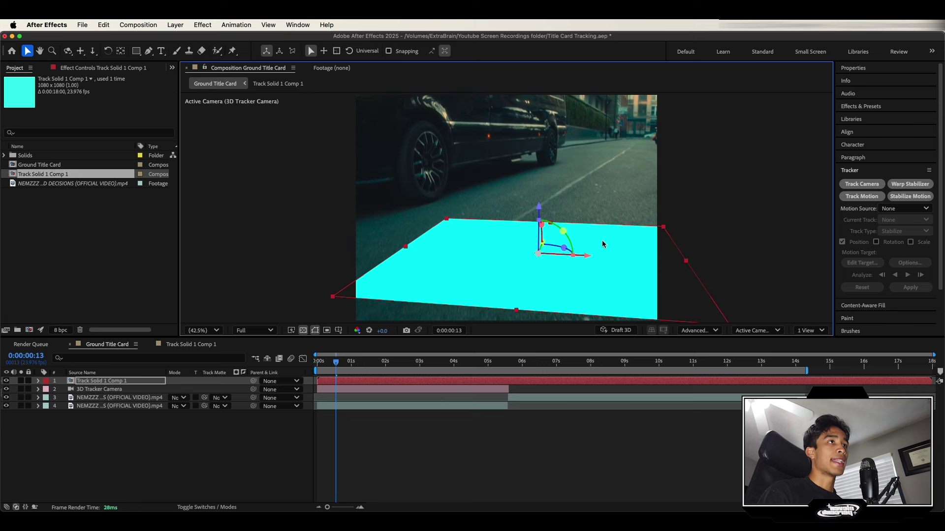
left_click_drag(445, 215, 437, 208)
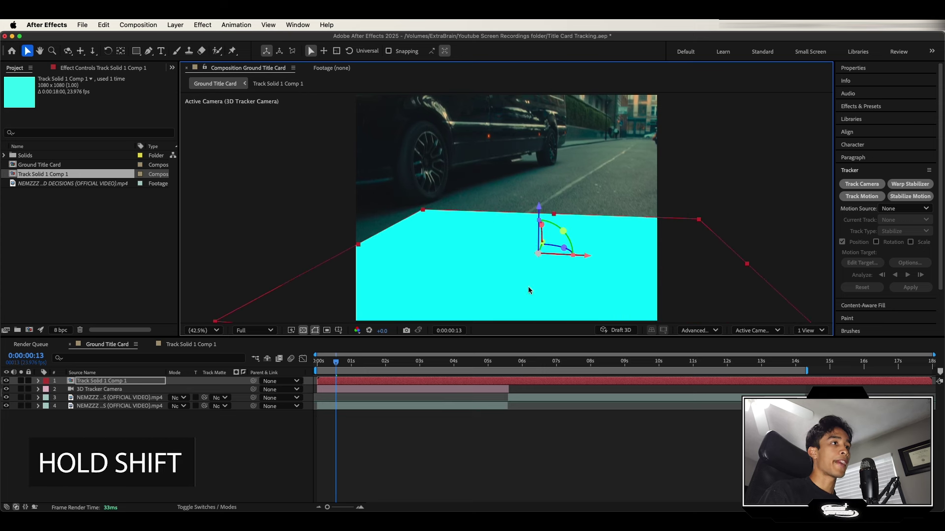
Preview the enlarged solid from the start of the composition to check its tracking on the road
key("space")
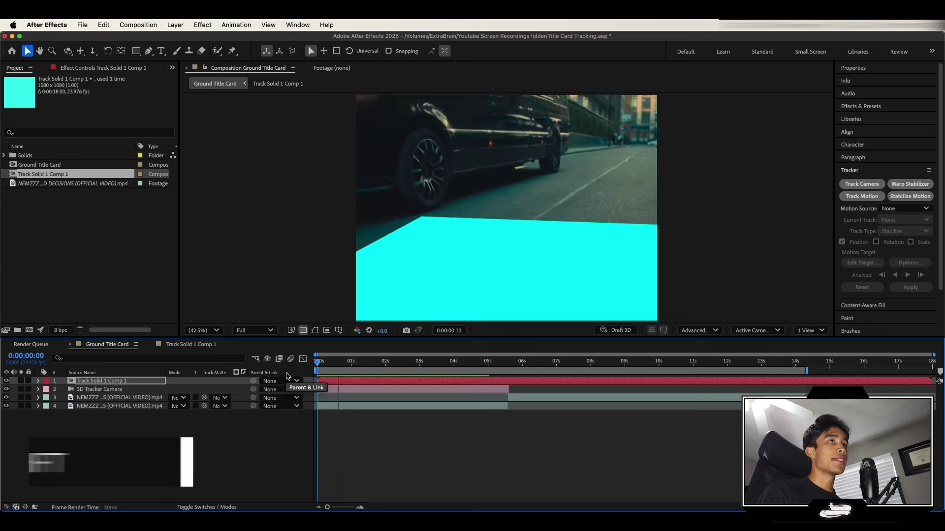
key("space")
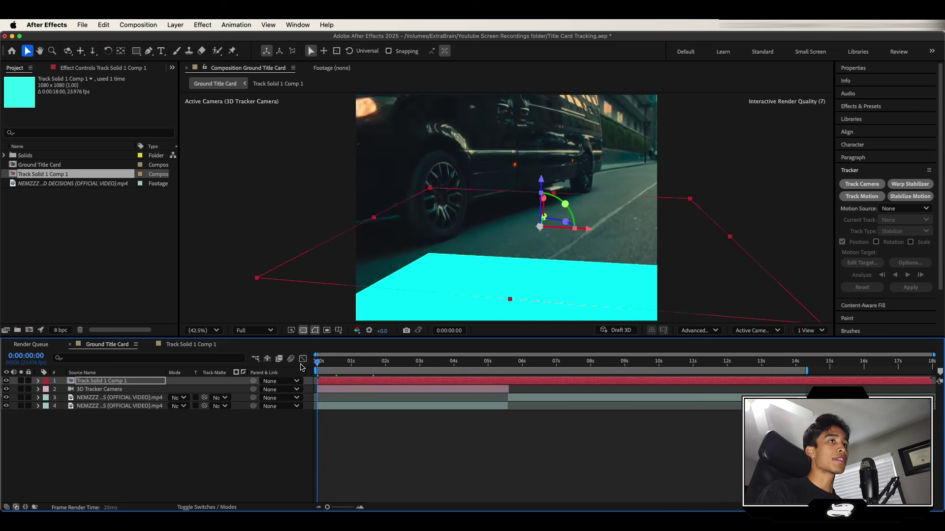
key("space")
key("space")
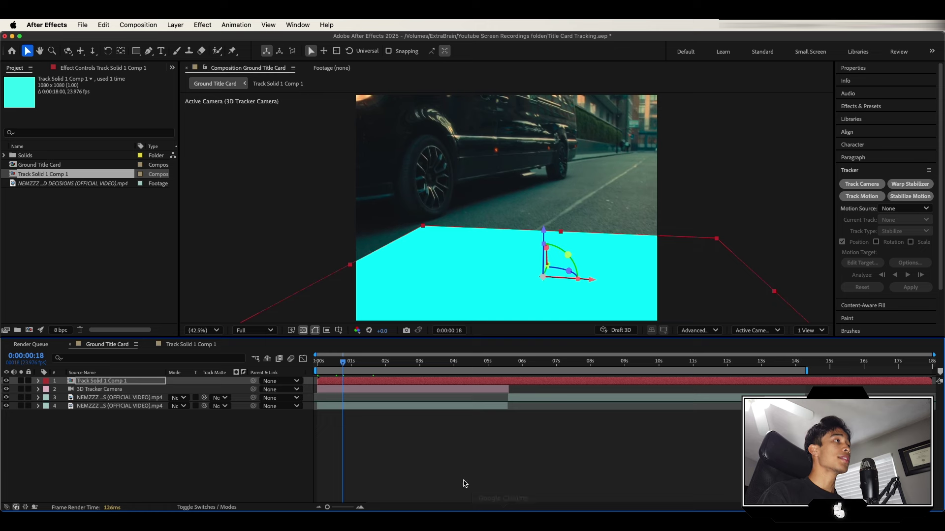
Add a text layer reading "TITLE" over the solid inside the Track Solid 1 Comp 1 pre-composition
double_click(98, 381)
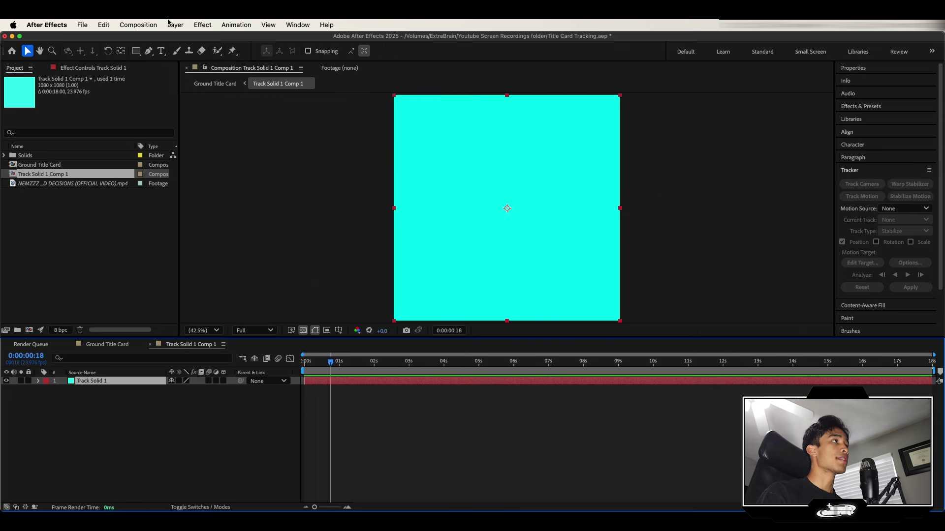
left_click(161, 50)
left_click(421, 191)
type("TI")
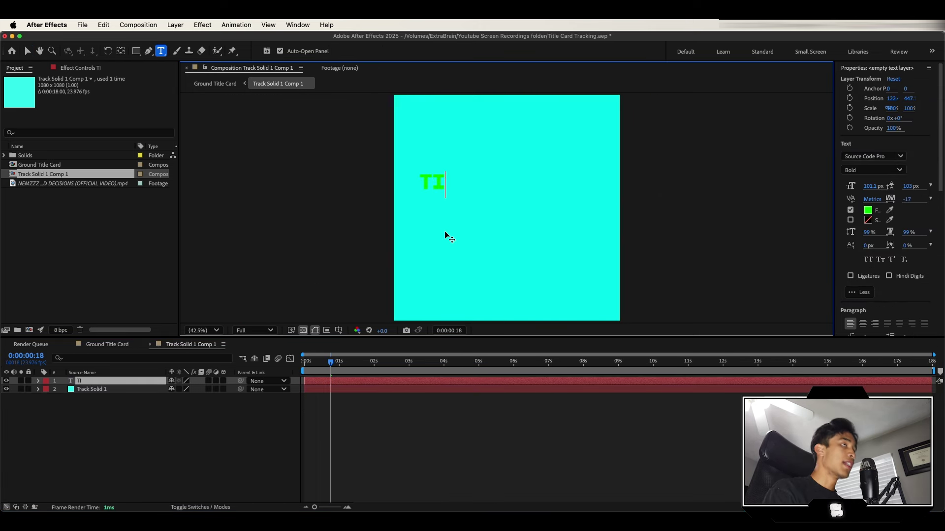
type("TLE")
key("super+a")
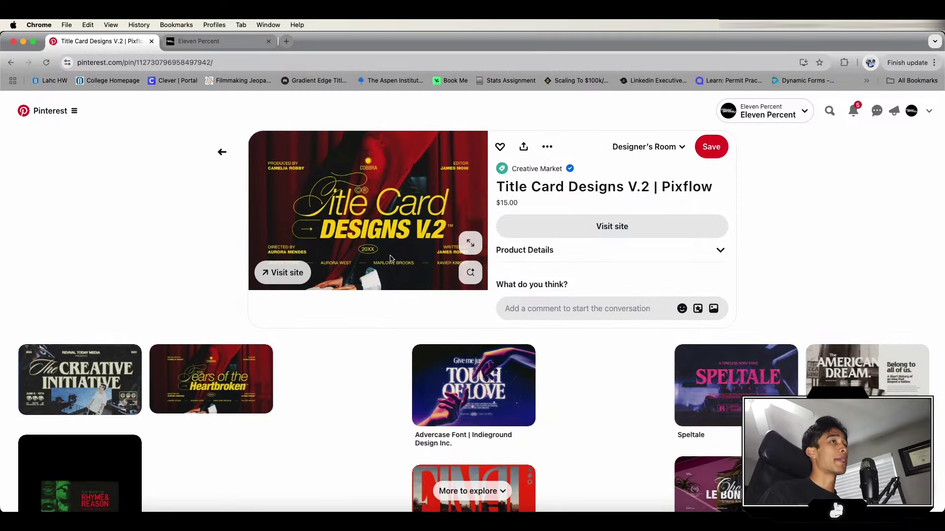
Examine the lettering and layout of the Title Card Designs V.2 reference on Pinterest up close
scroll(390, 255, "up", 5)
scroll(390, 259, "up", 3)
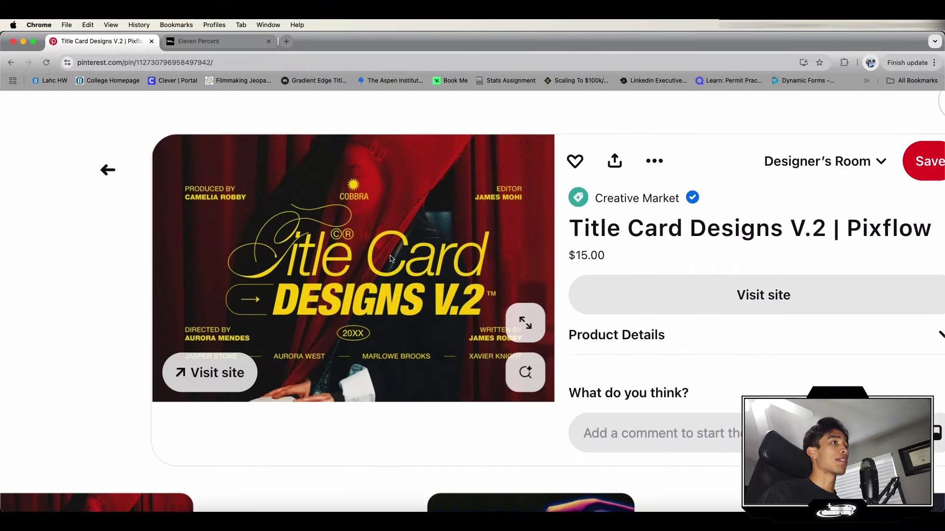
scroll(391, 259, "up", 4)
scroll(390, 258, "down", 6)
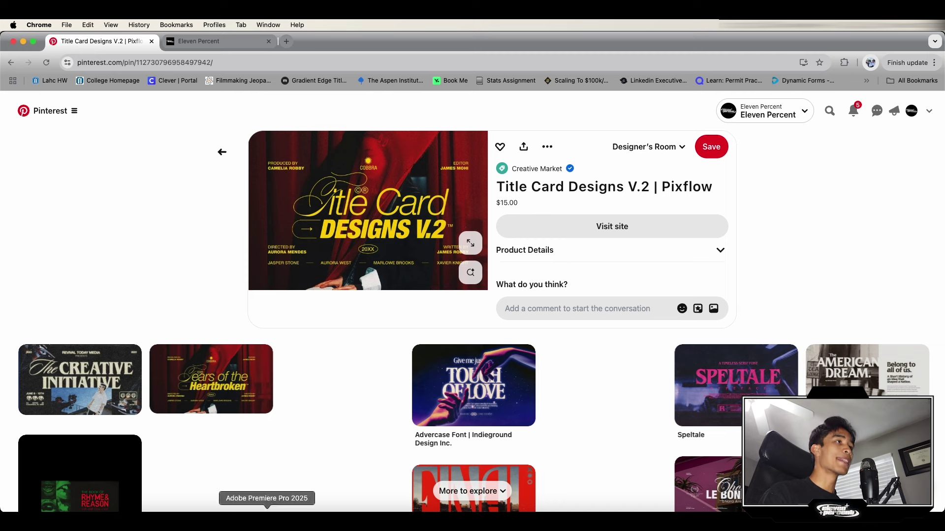
Switch to Premiere Pro and open the AutoEdit extension's title tool for AI Style Match
left_click(267, 517)
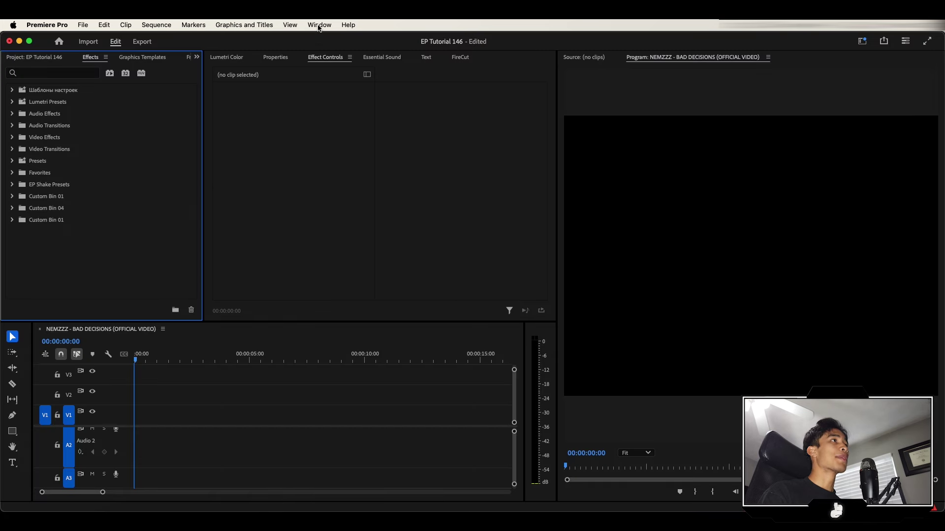
left_click(319, 25)
mouse_move(335, 68)
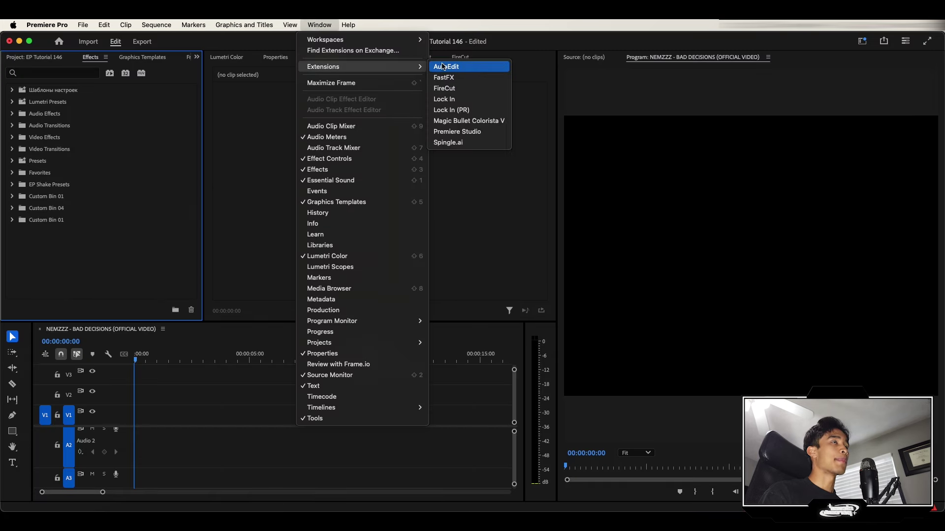
left_click(444, 68)
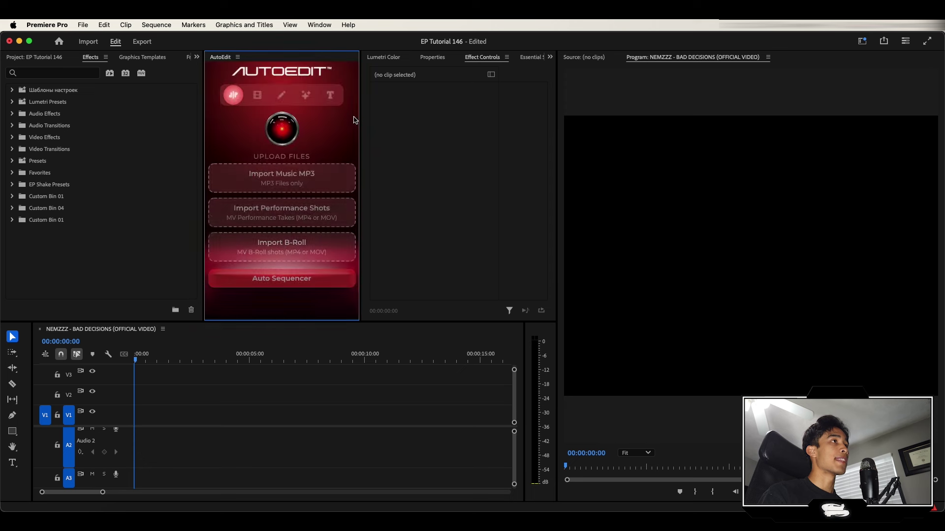
left_click(330, 96)
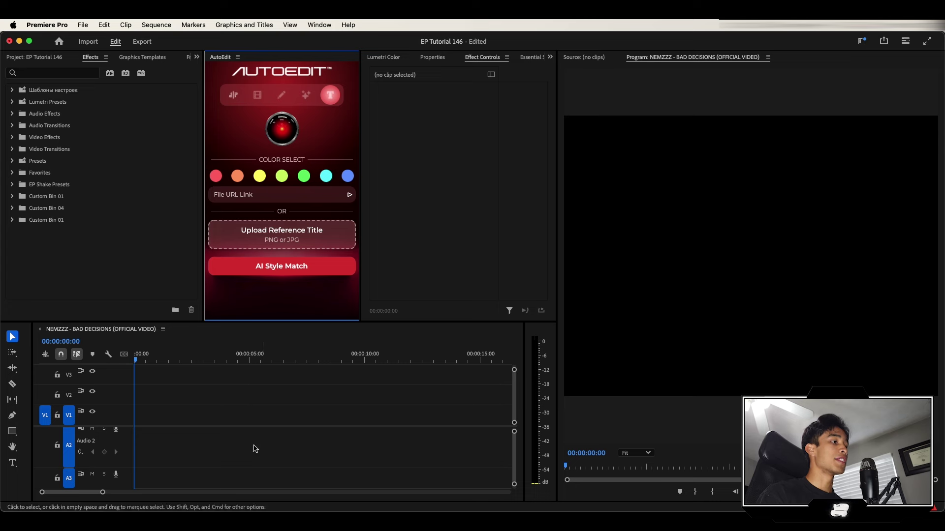
Copy the Title Card Designs V.2 pin's URL from Pinterest into AutoEdit's file URL link and run AI Style Match
left_click(508, 510)
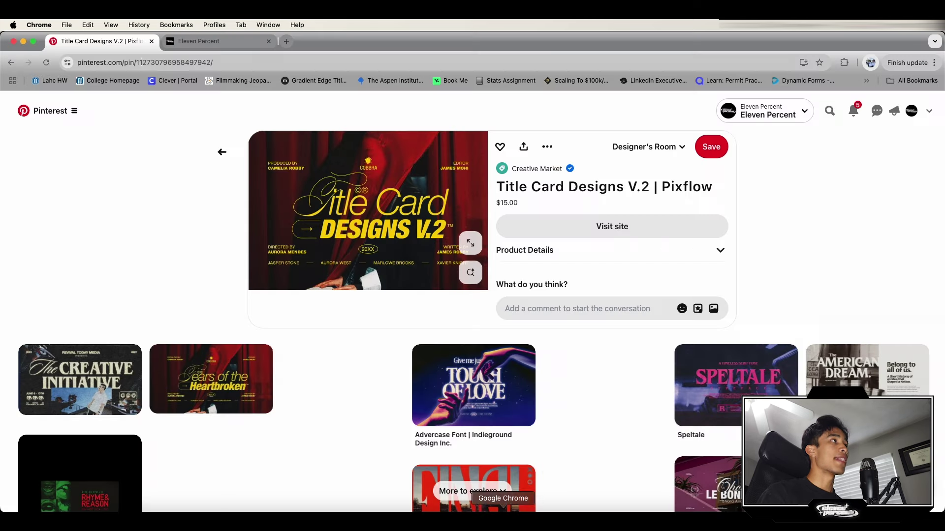
left_click(144, 64)
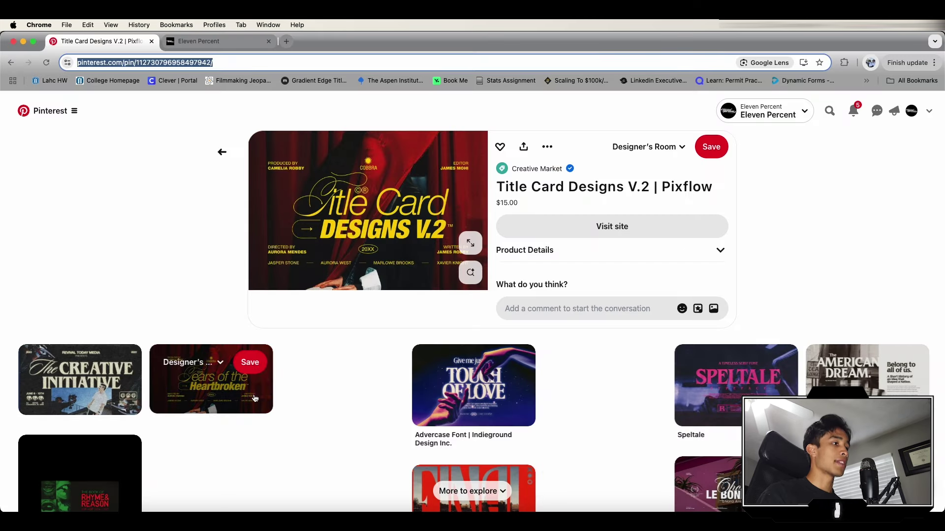
left_click(266, 511)
left_click(292, 196)
key("super+v")
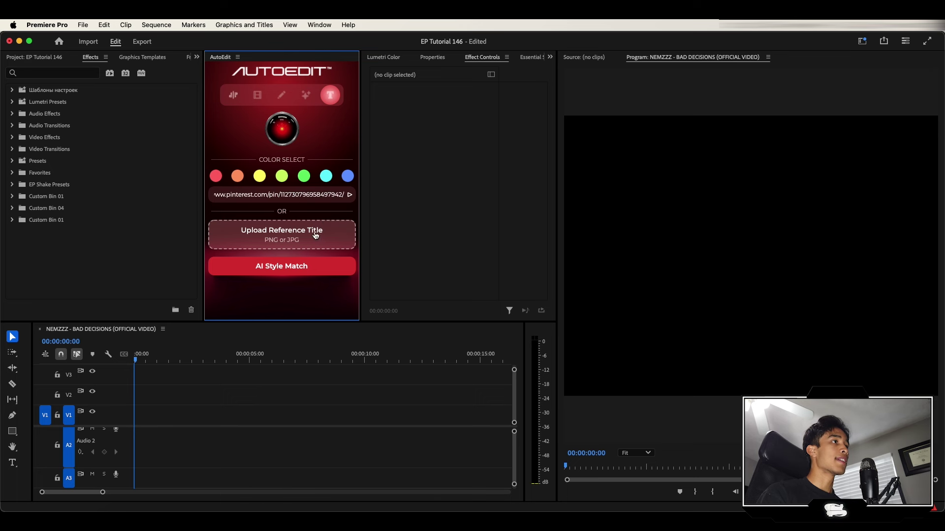
left_click(300, 273)
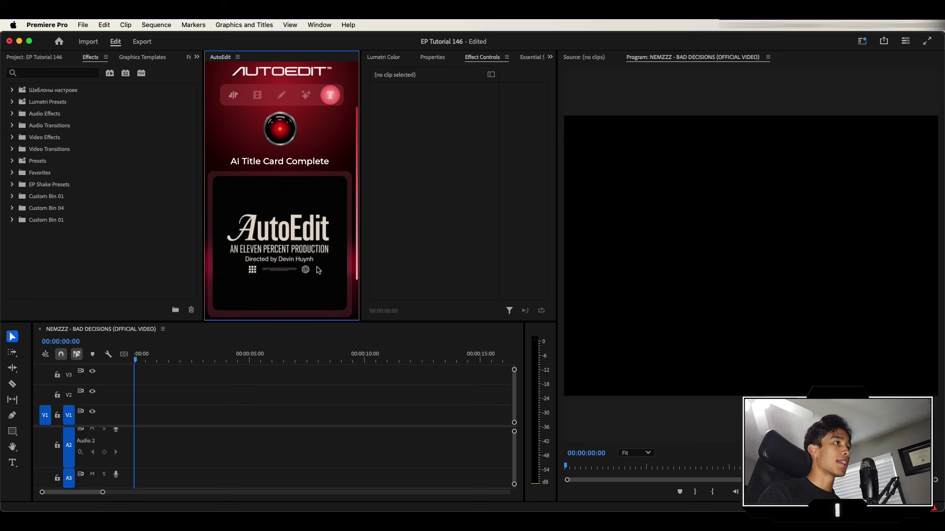
Bring the generated AutoEdit title card image into Track Solid 1 Comp 1 in After Effects, above the existing layers
scroll(259, 253, "down", 2)
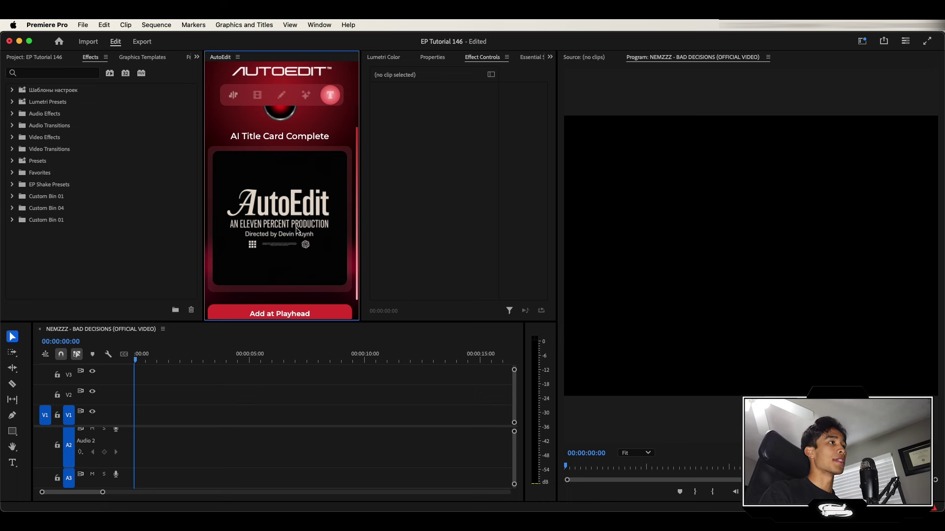
scroll(252, 242, "down", 2)
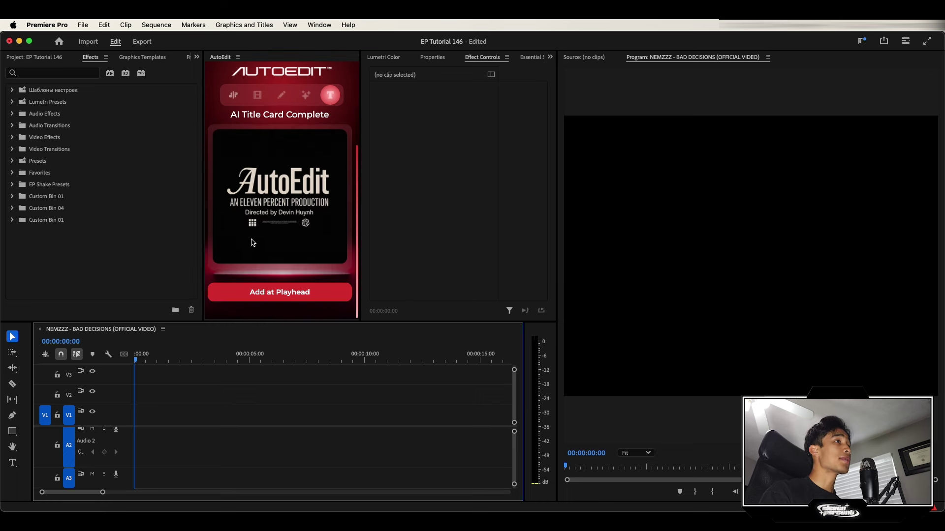
left_click(304, 293)
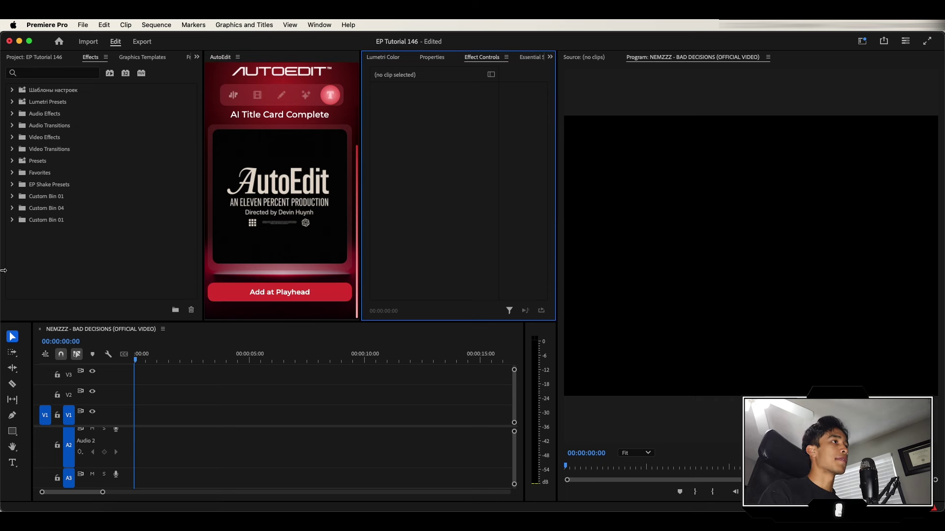
left_click_drag(2, 270, 102, 271)
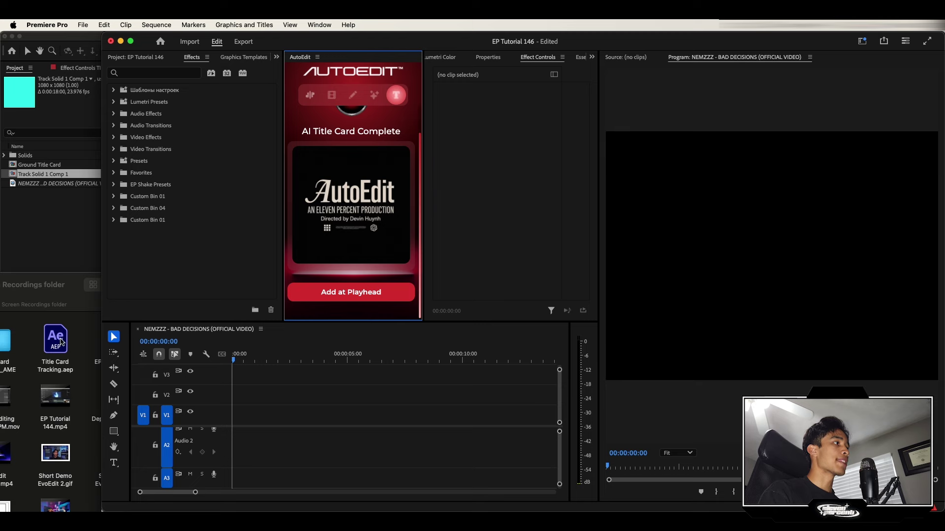
left_click(73, 253)
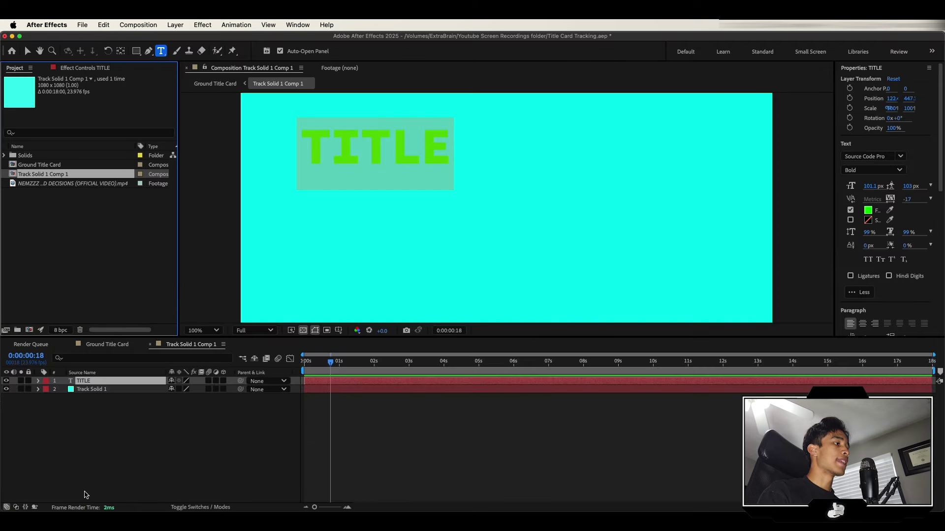
left_click(201, 446)
key("super+Tab")
left_click_drag(263, 337, 152, 407)
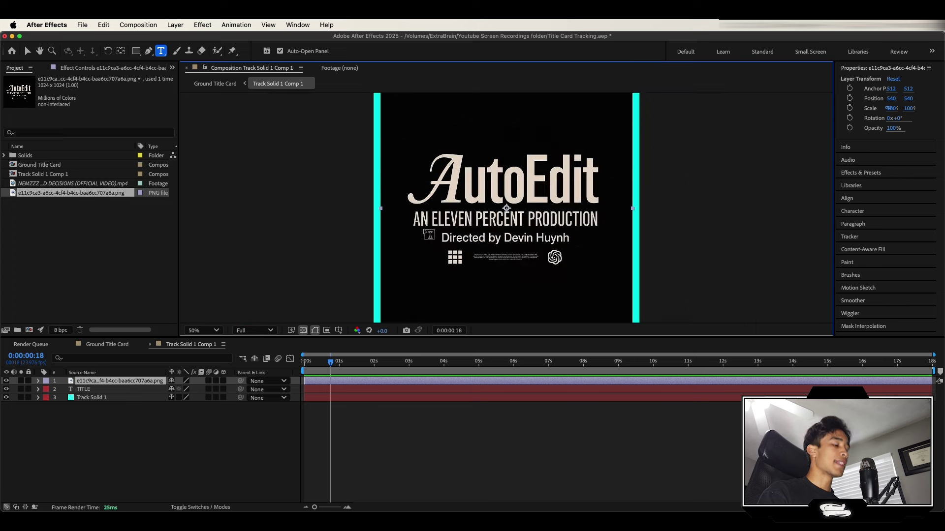
key("v")
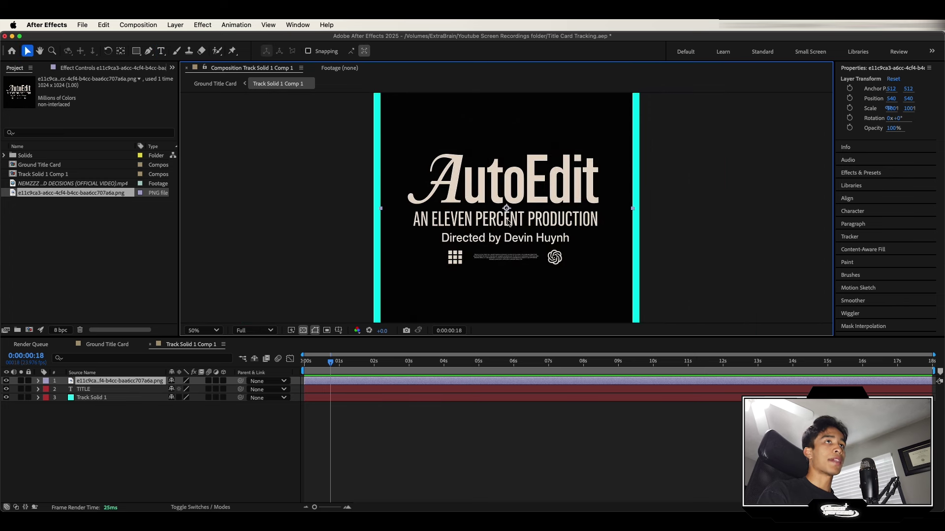
Delete the TITLE text layer and the Track Solid 1 layer from the pre-composition
left_click(123, 390)
left_click(121, 398, "shift")
key("Delete")
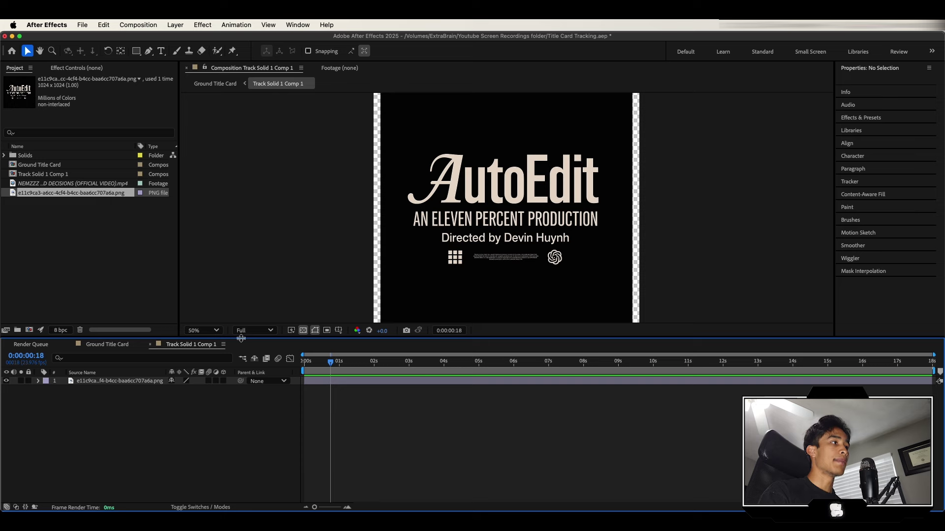
Preview the Ground Title Card composition from the start to check the title card's tracking on the road
left_click(97, 344)
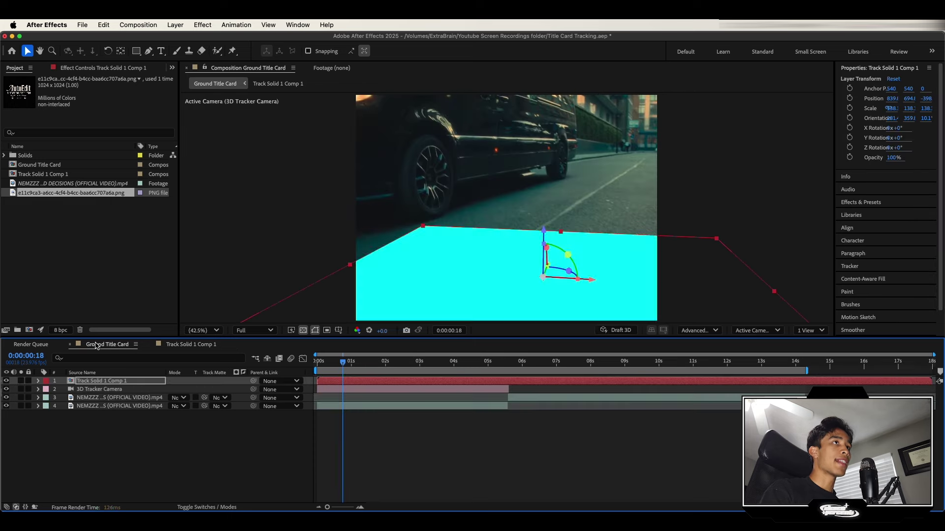
key("Home")
key("space")
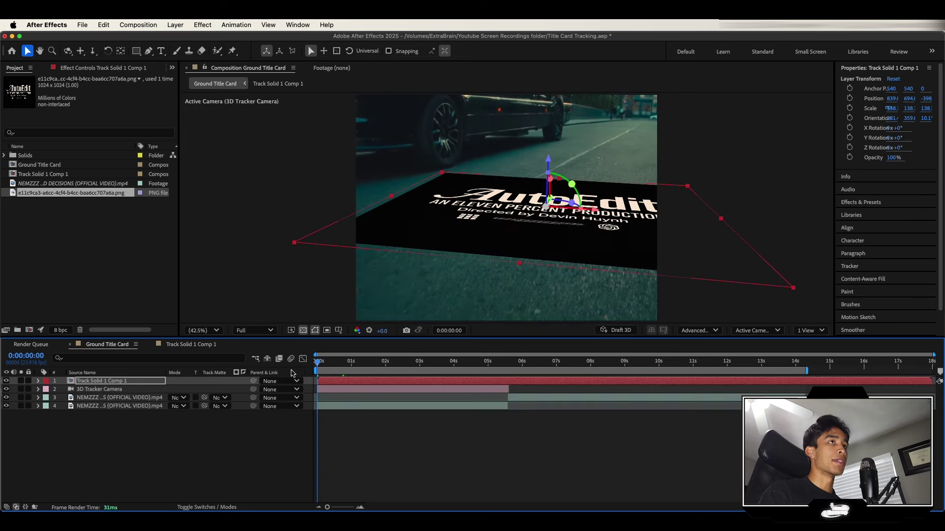
key("space")
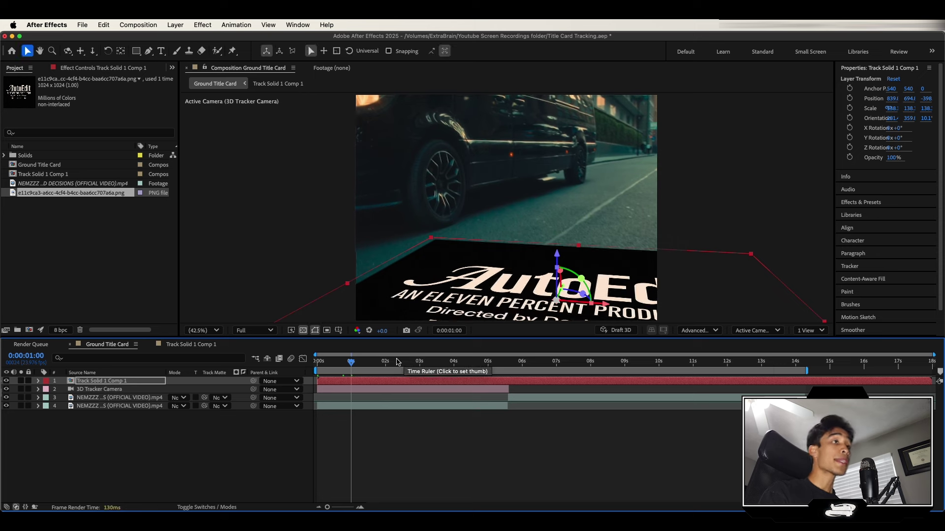
key("space")
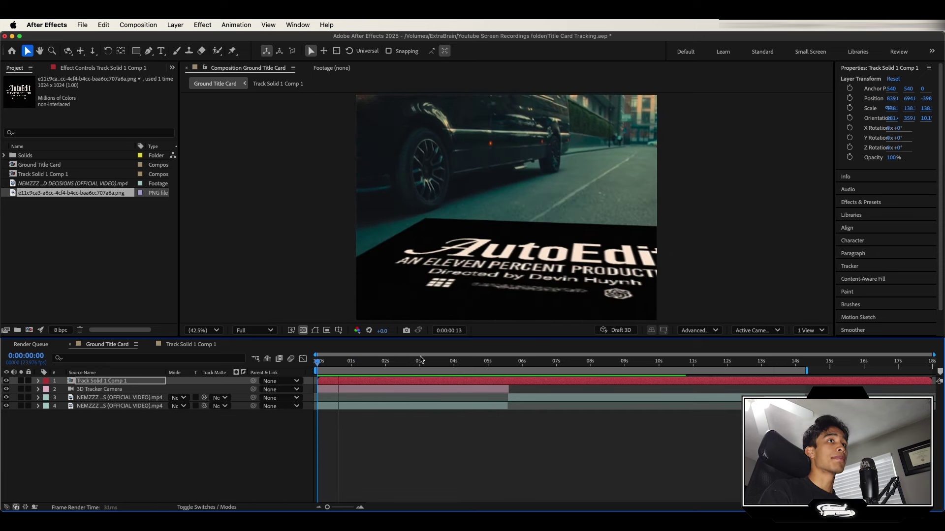
key("space")
left_click(493, 312)
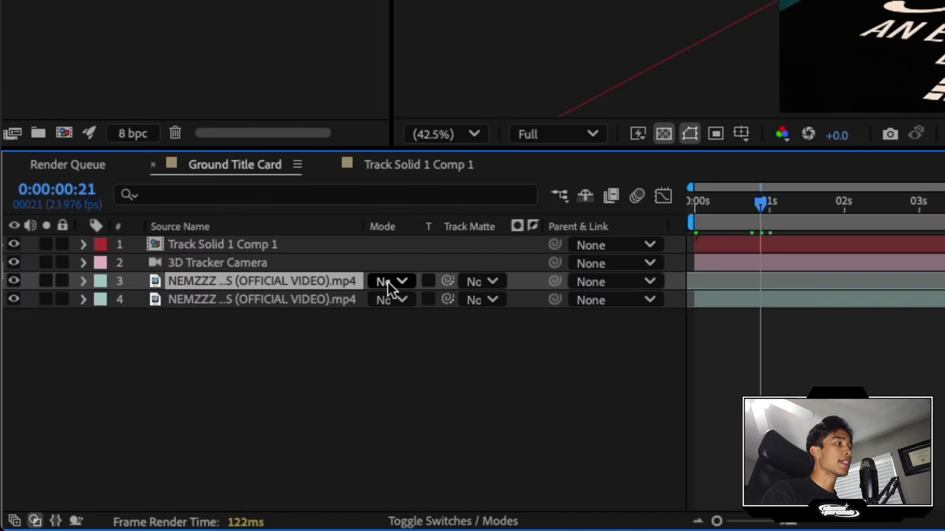
Pre-compose Track Solid 1 Comp 1 and the 3D Tracker Camera together, moving all attributes into the new composition
left_click(252, 260)
left_click(252, 245, "shift")
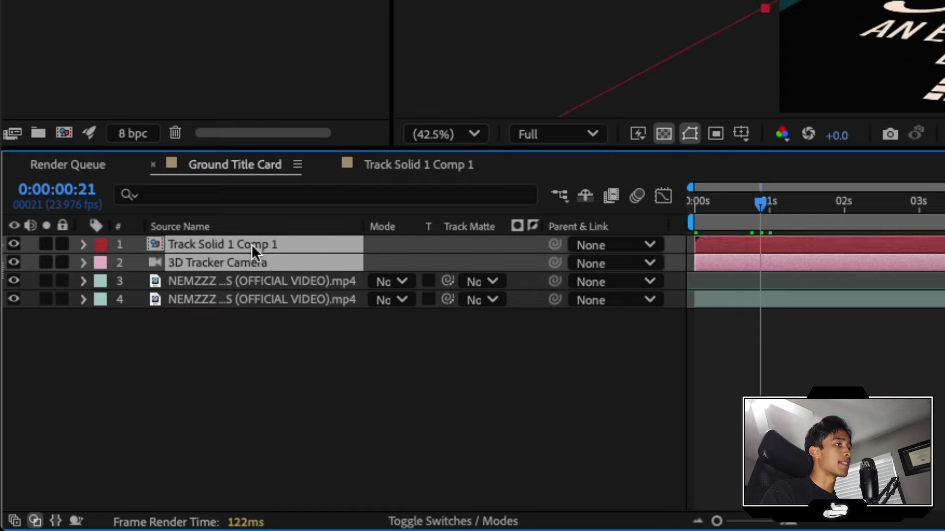
right_click(252, 244)
left_click(324, 381)
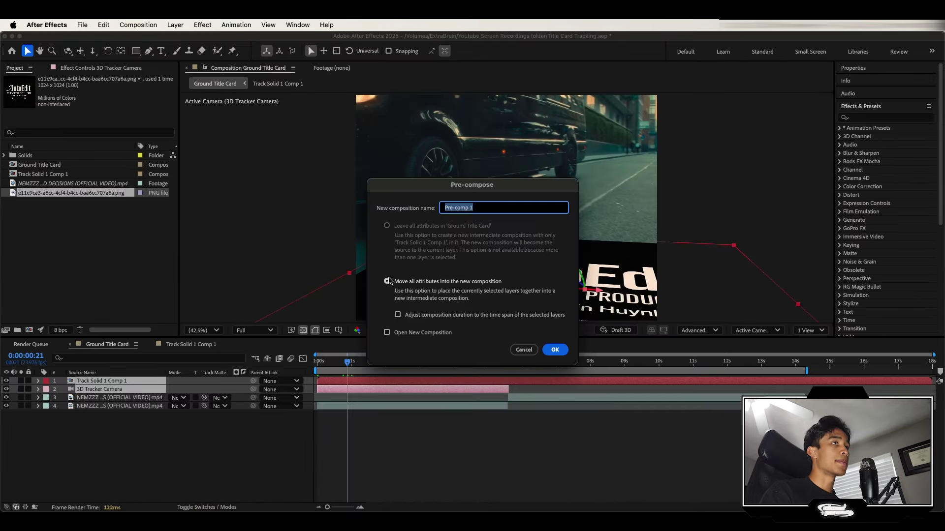
left_click(556, 349)
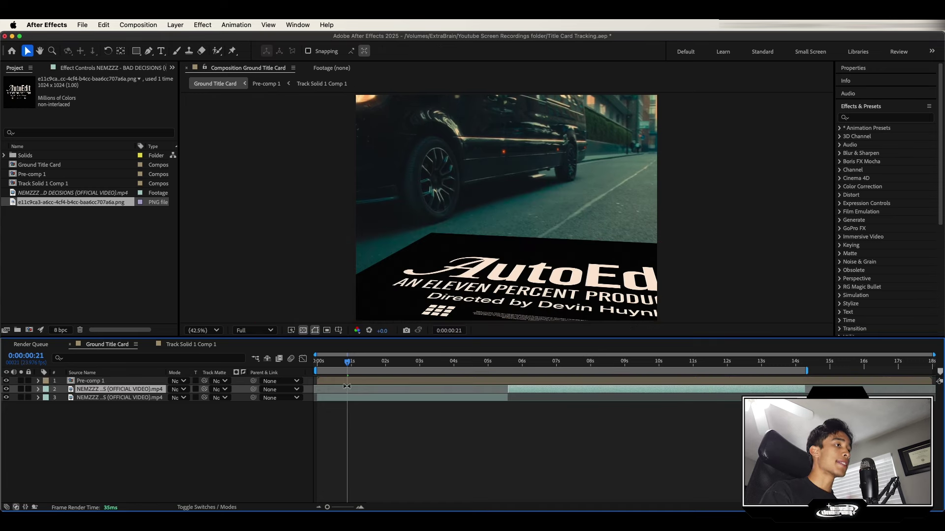
Set the blending mode of Pre-comp 1 to Add and check the title over the road footage
left_click(183, 380)
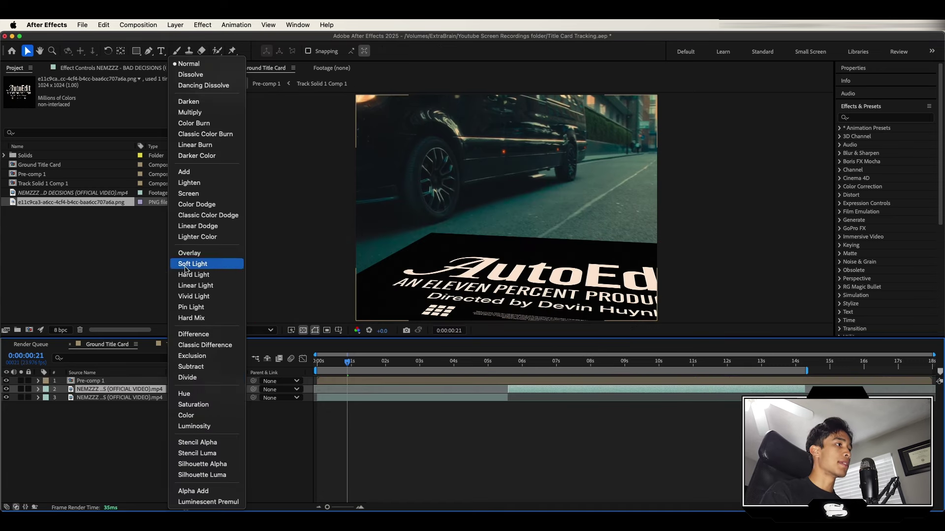
left_click(194, 177)
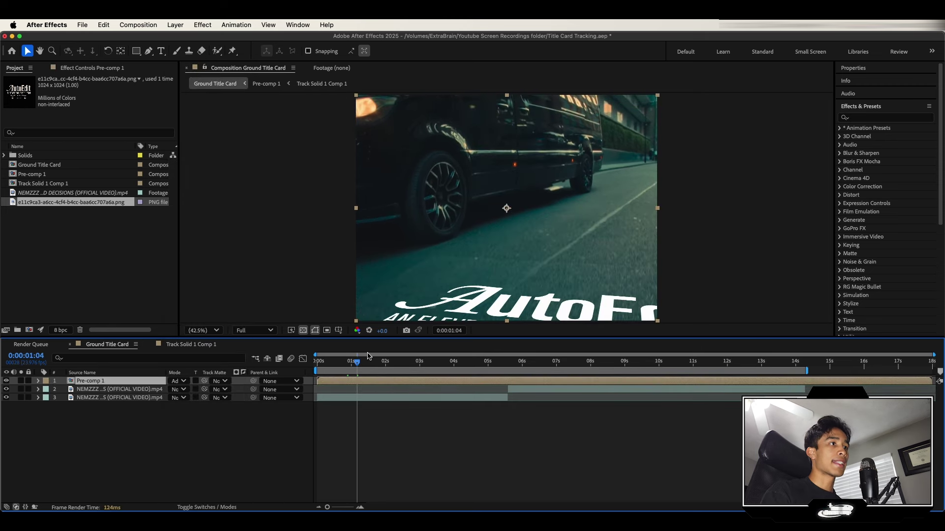
left_click_drag(357, 364, 344, 364)
Apply the Luma Key effect to Pre-comp 1 and preview the keyed title from the start
left_click(871, 118)
type("luma")
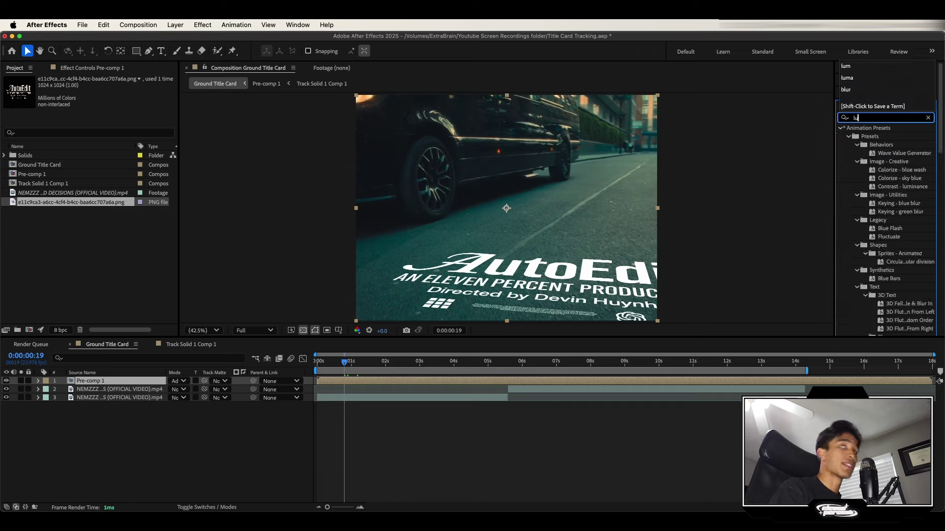
left_click(879, 139)
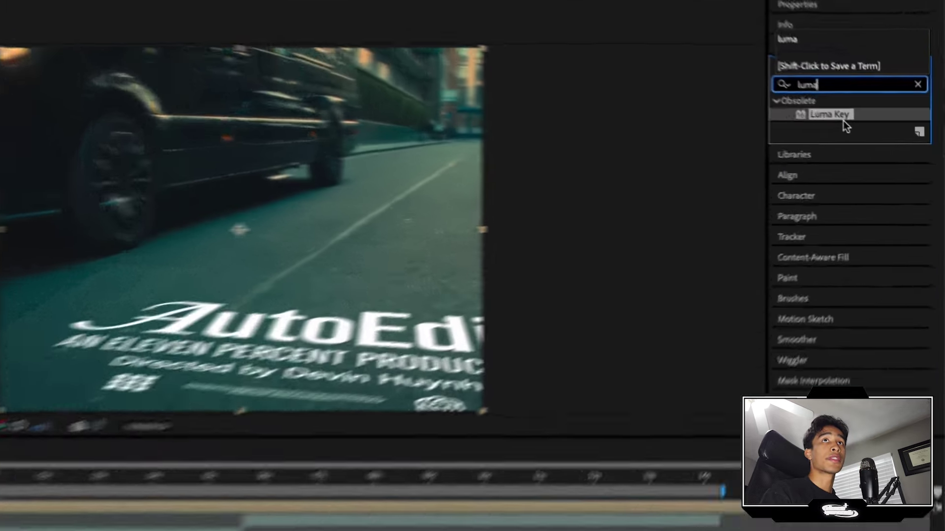
left_click_drag(843, 120, 146, 510)
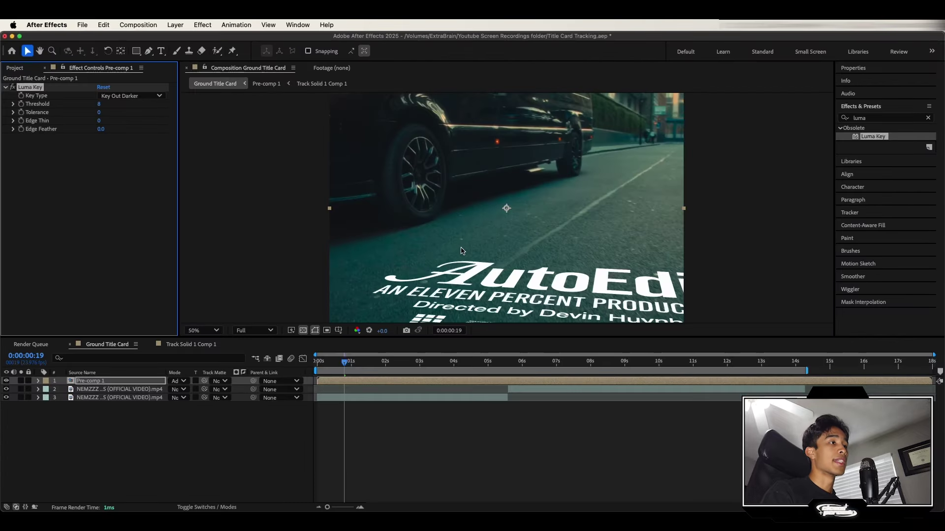
key("space")
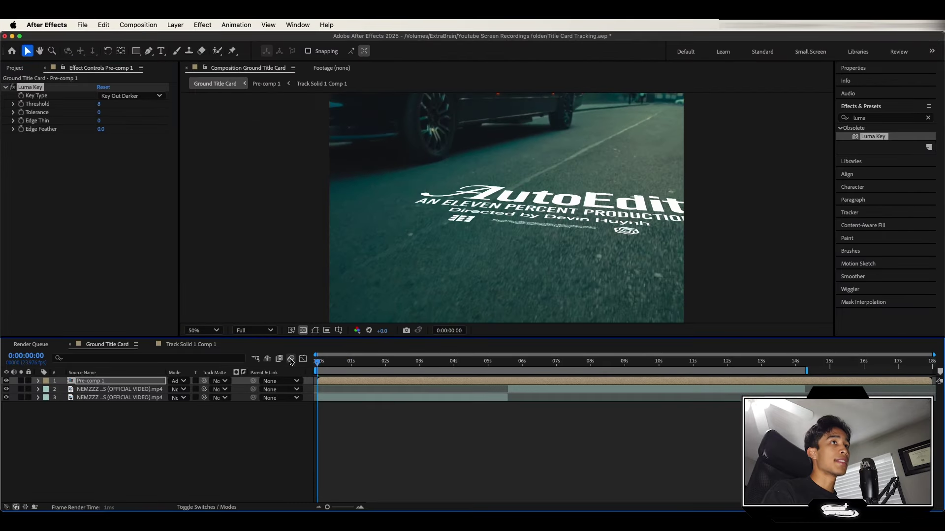
key("space")
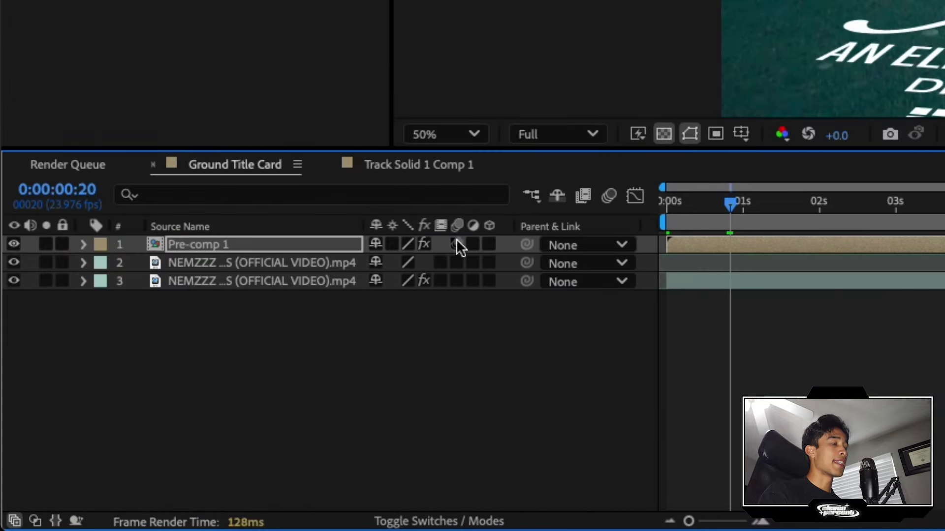
Enable motion blur on Pre-comp 1 and scrub through the shot to check it
left_click(457, 244)
left_click(695, 200)
mouse_move(696, 200)
left_mouse_down()
mouse_move(762, 194)
mouse_move(706, 190)
left_mouse_up()
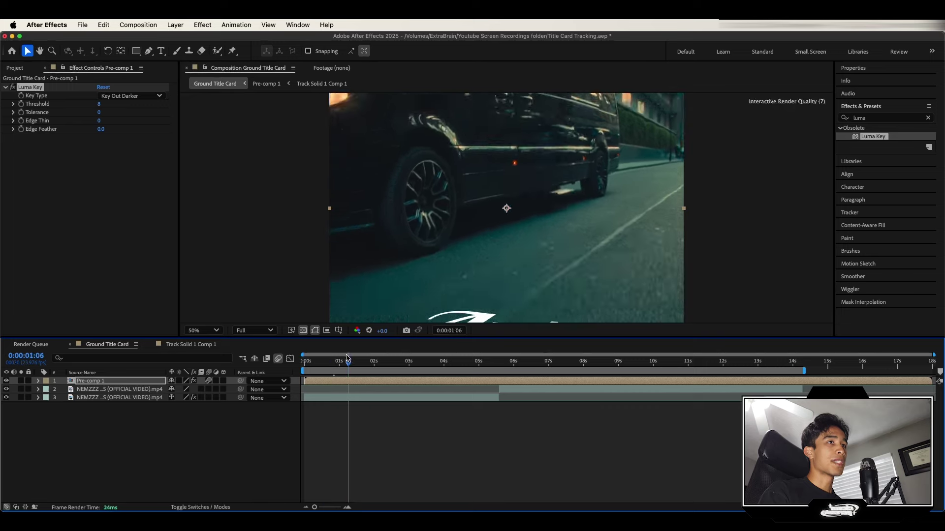
Apply CC Force Motion Blur to Pre-comp 1 with 3 motion blur samples and a shutter phase of 109
left_click(875, 118)
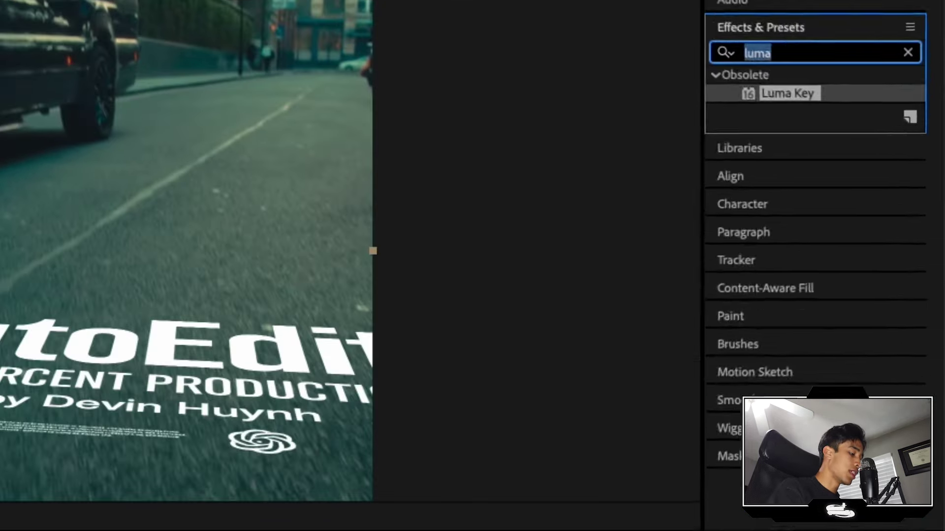
type("force")
left_click_drag(817, 93, 590, 382)
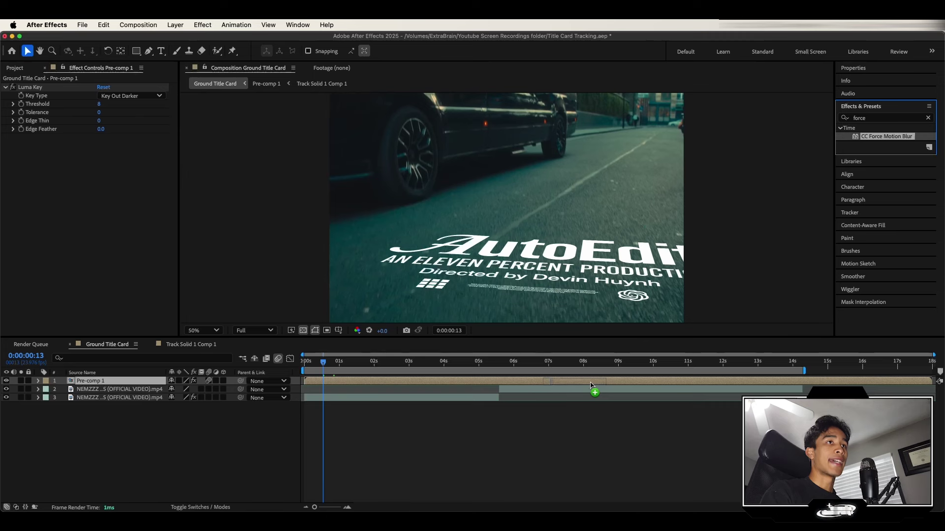
left_click_drag(98, 146, 96, 145)
left_click_drag(99, 171, 141, 158)
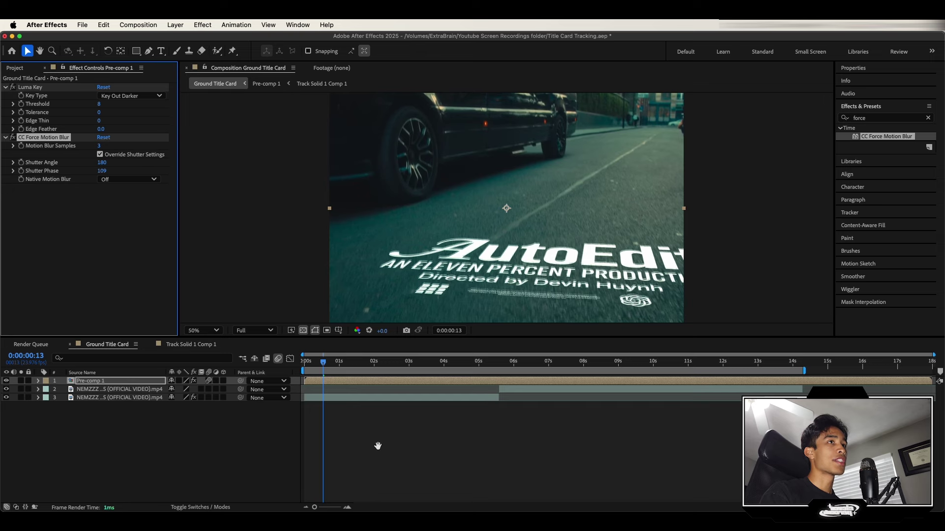
Lower the opacity of Pre-comp 1 to 62%
left_click(37, 380)
left_click(48, 398)
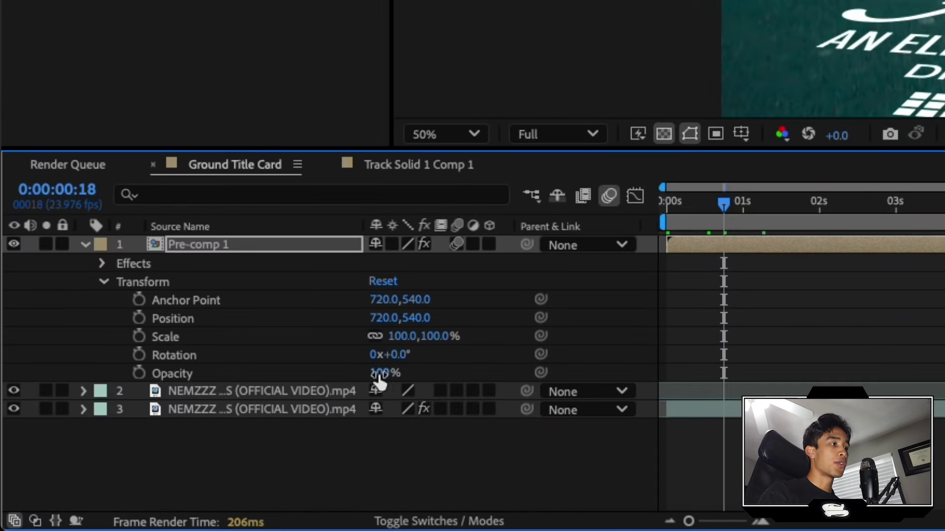
left_click_drag(384, 373, 344, 372)
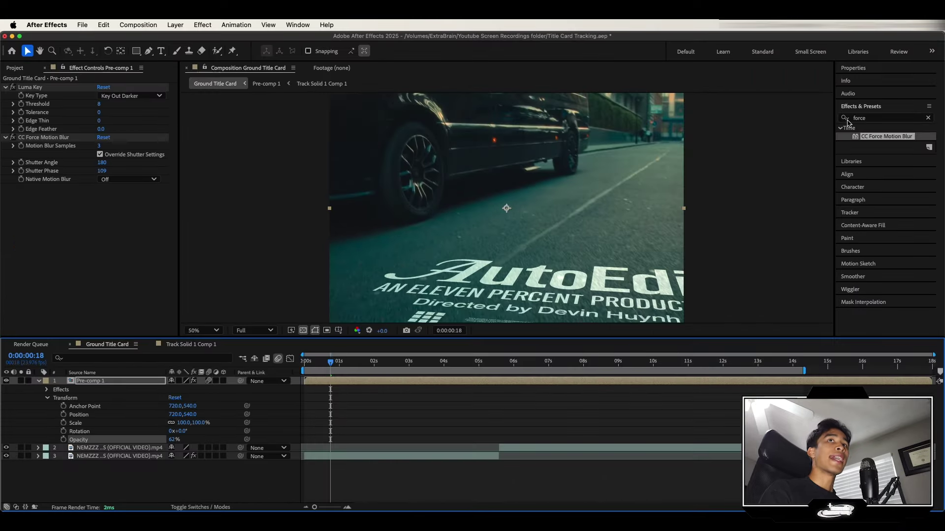
Apply the Gaussian Blur effect to Pre-comp 1
double_click(862, 118)
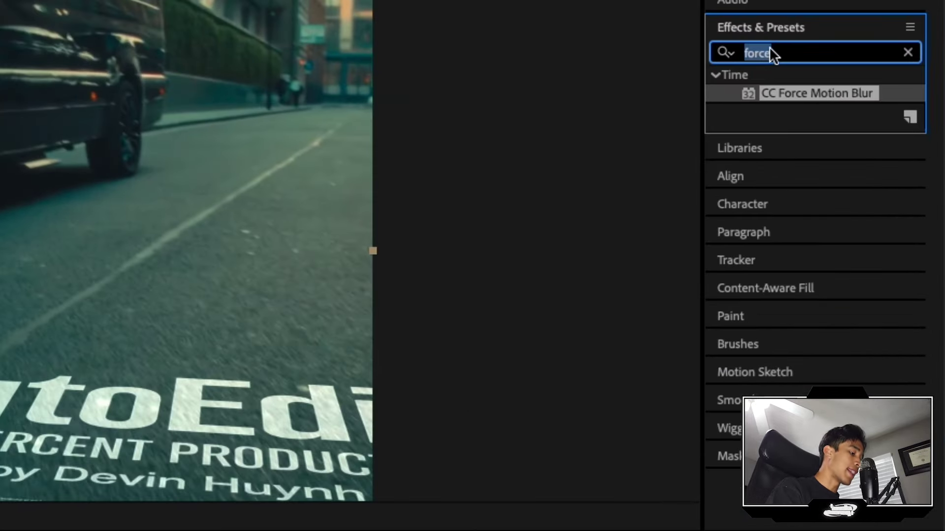
type("gaus")
double_click(836, 91)
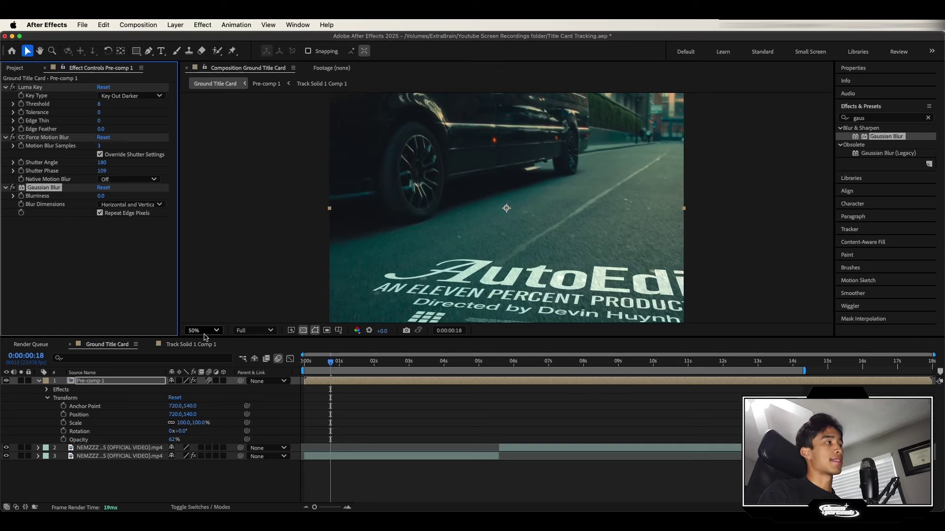
Set the Gaussian Blur blurriness on Pre-comp 1 to 9.4, judging the title text at 100% magnification
scroll(415, 302, "up", 2)
scroll(414, 302, "down", 1)
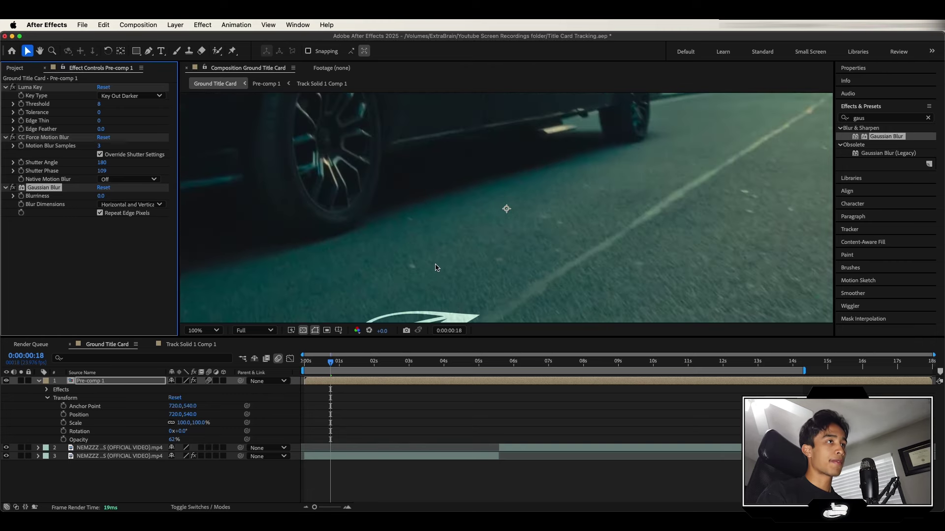
key("space")
left_click_drag(436, 265, 414, 94)
scroll(416, 207, "up", 1)
scroll(416, 207, "down", 1)
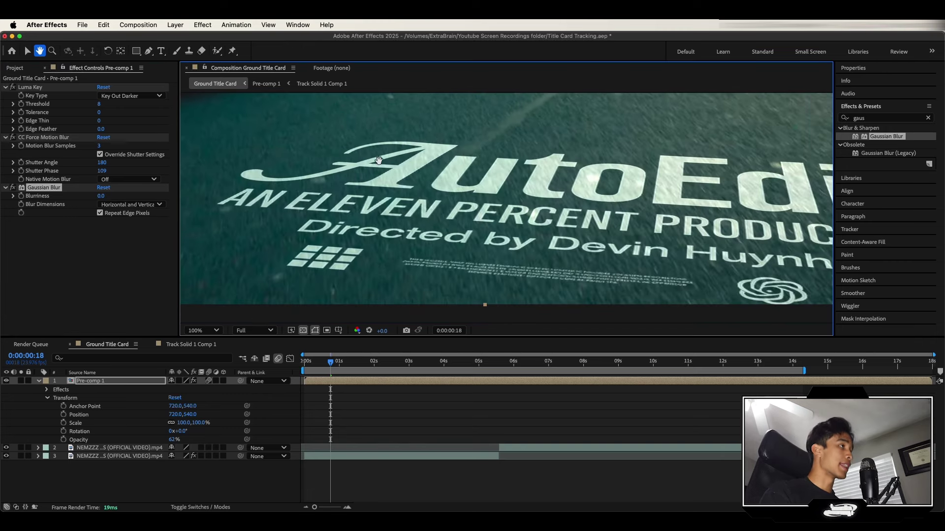
left_click_drag(100, 196, 144, 195)
left_click(202, 330)
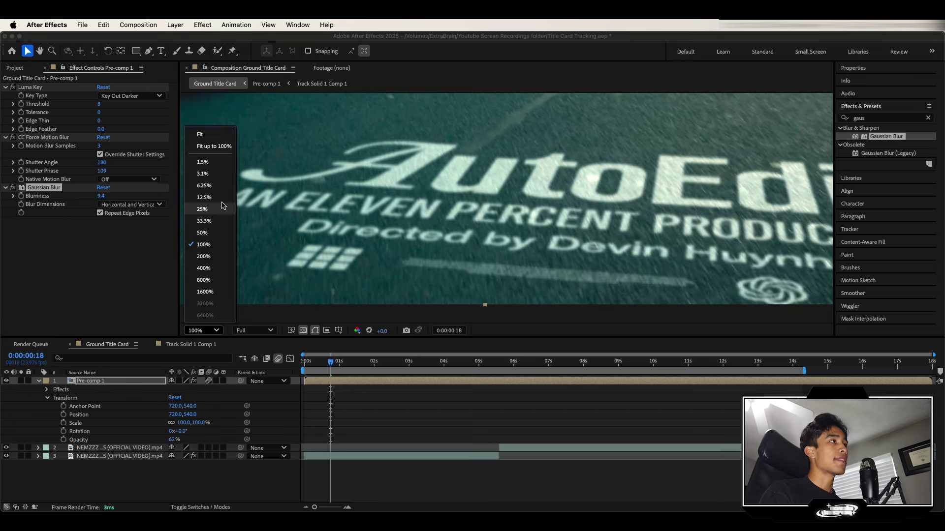
left_click(212, 137)
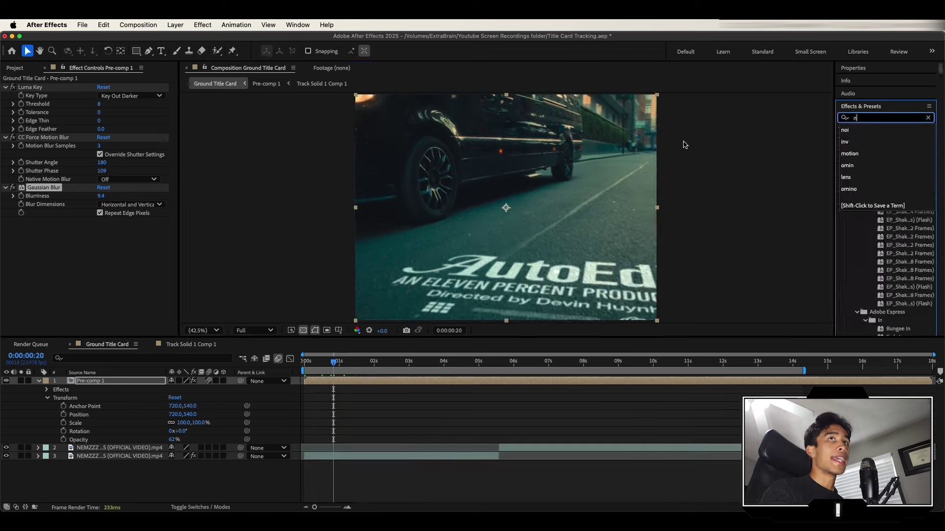
Find the Noise effect and apply it to Pre-comp 1
key("BackSpace")
scroll(592, 302, "up", 1)
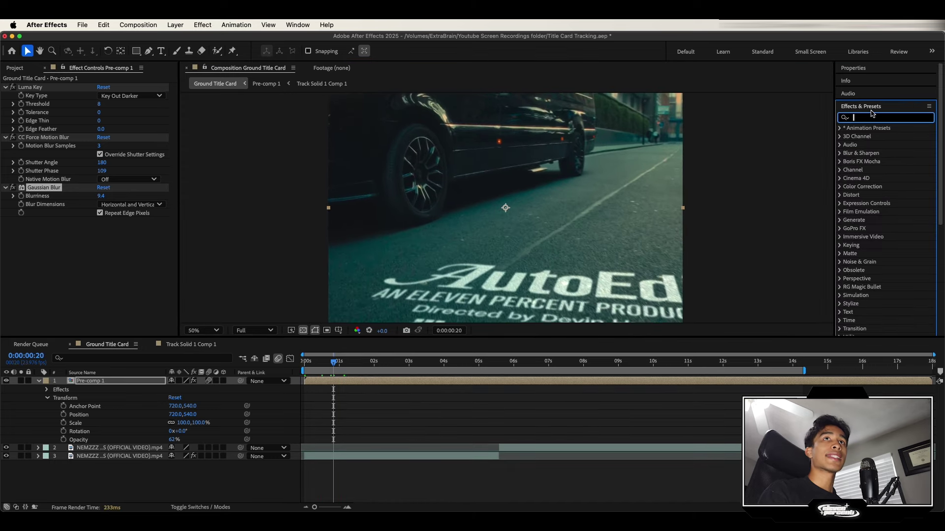
type("noise")
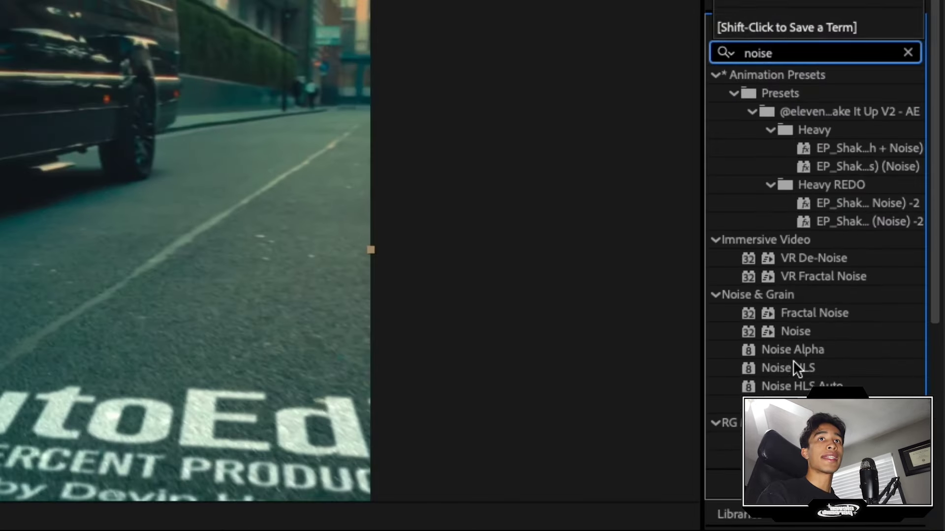
left_click(797, 73)
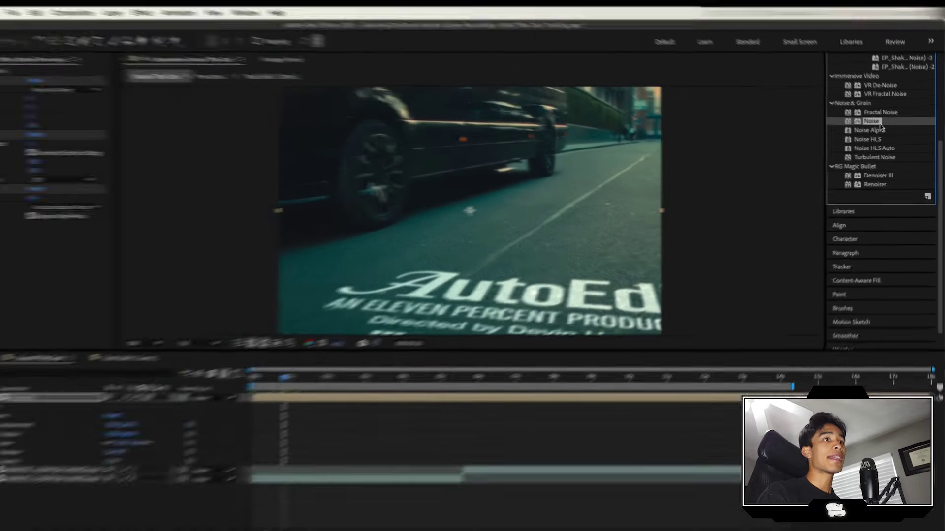
left_click_drag(880, 124, 440, 397)
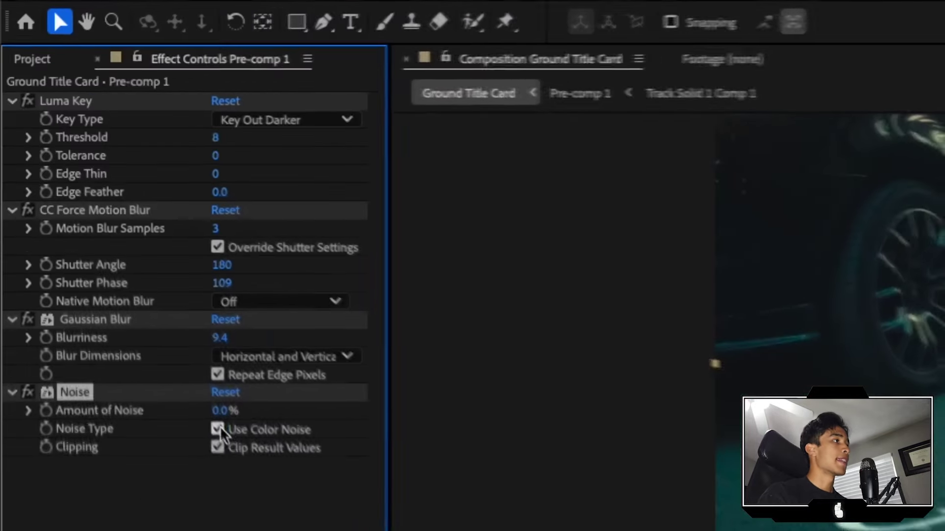
Turn off color noise in the Noise effect and set its amount to 23%, checking the grain against the road up close
left_click(100, 238)
left_click_drag(224, 414, 265, 412)
key("space")
left_click_drag(640, 271, 466, 108)
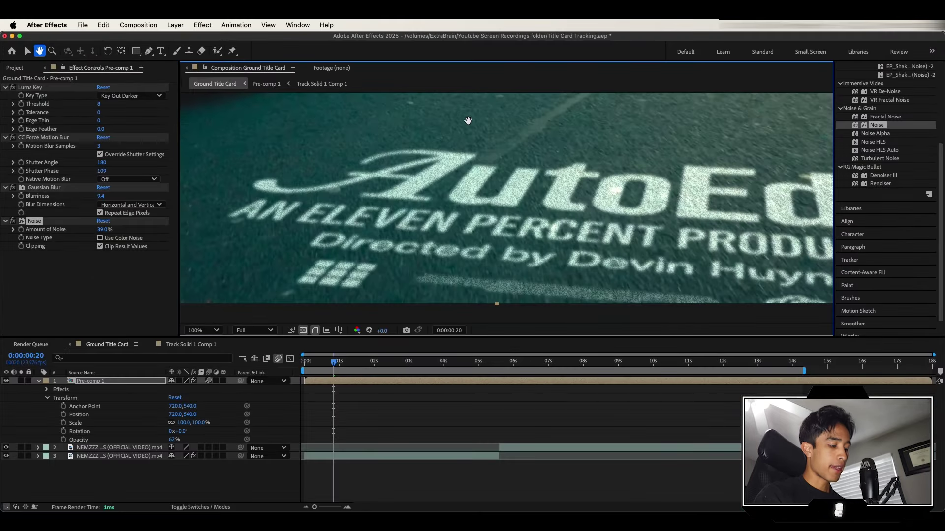
left_click_drag(101, 231, 95, 231)
scroll(490, 241, "down", 1)
key("space")
key("space")
scroll(433, 209, "down", 1)
left_click(198, 331)
left_click(203, 135)
Play the opening of the Ground Title Card composition to check how the title blends into the road
left_click(307, 362)
key("space")
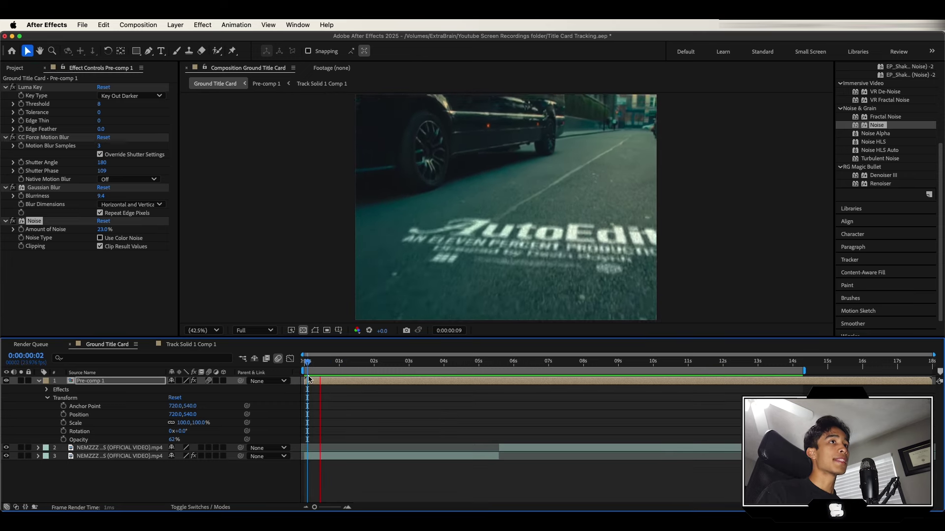
key("space")
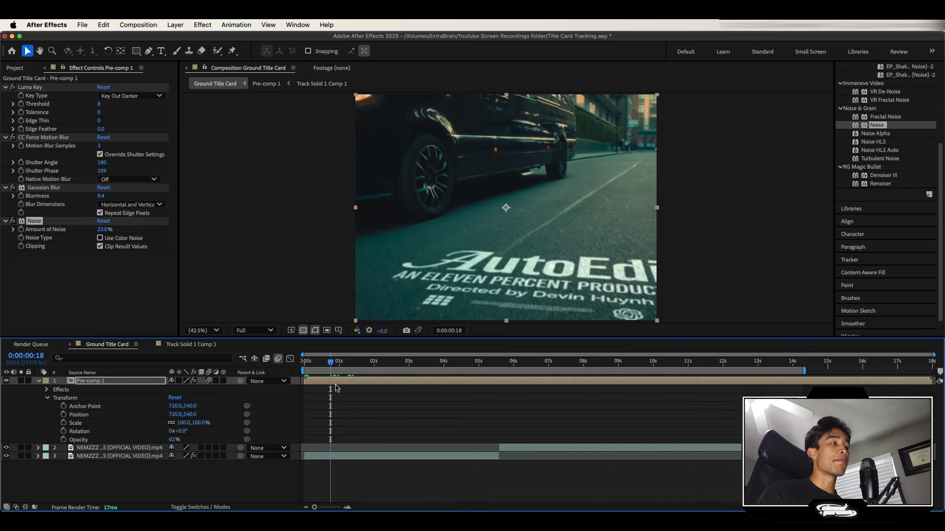
key("space")
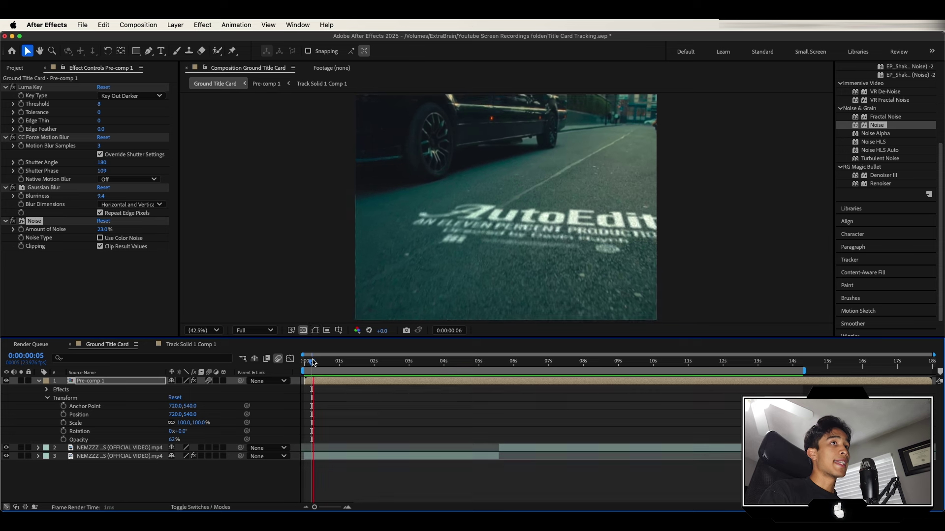
key("space")
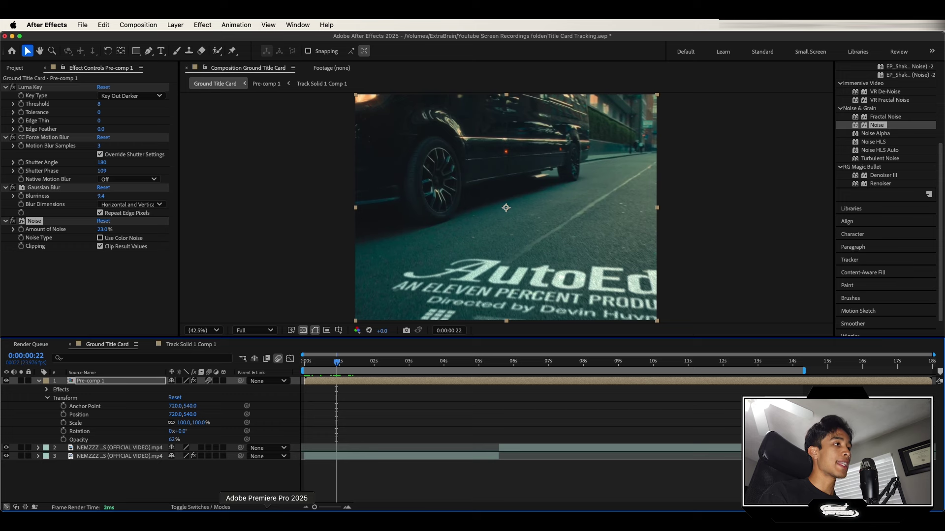
Switch to Premiere Pro, import NEMZZZ - BAD DECISIONS (OFFICIAL VIDEO) 1.mp4 as the music in AutoEdit's sequencing tool, and run Auto Sequencer
left_click(266, 512)
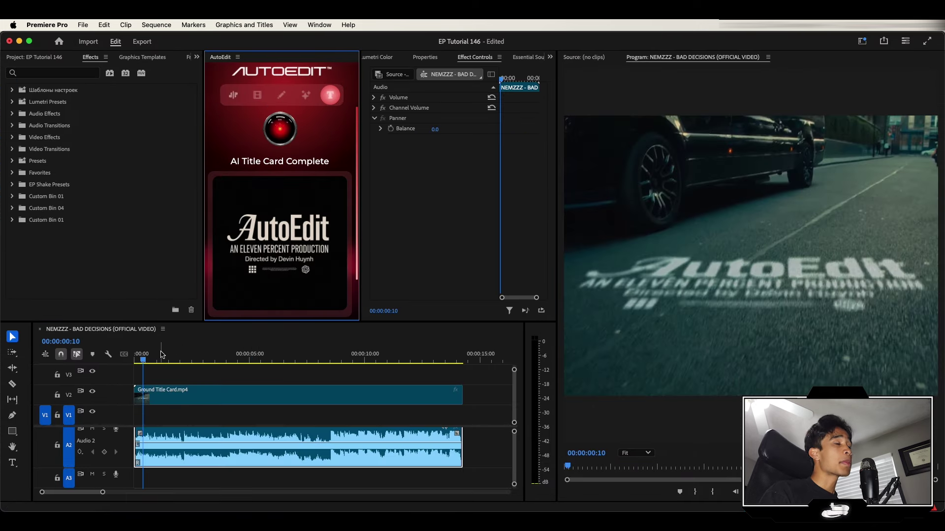
left_click(234, 96)
left_click(119, 512)
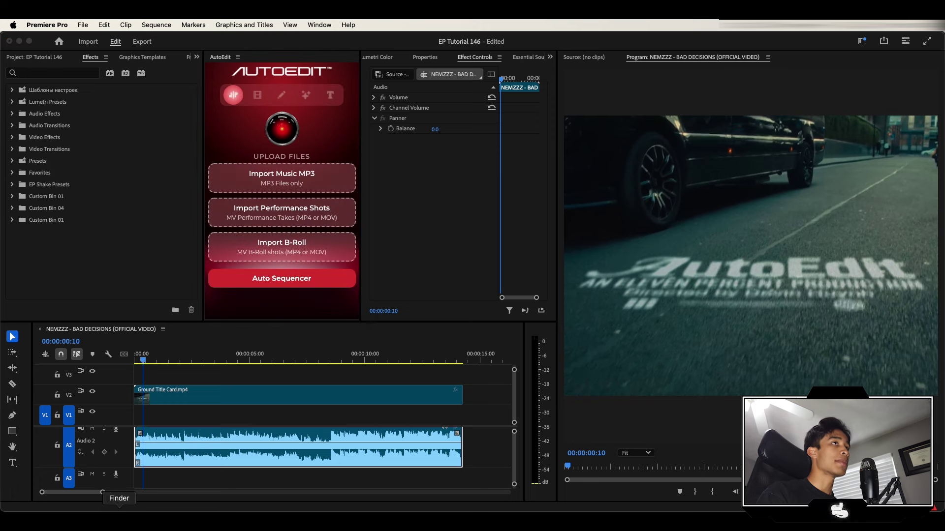
left_click_drag(488, 257, 295, 182)
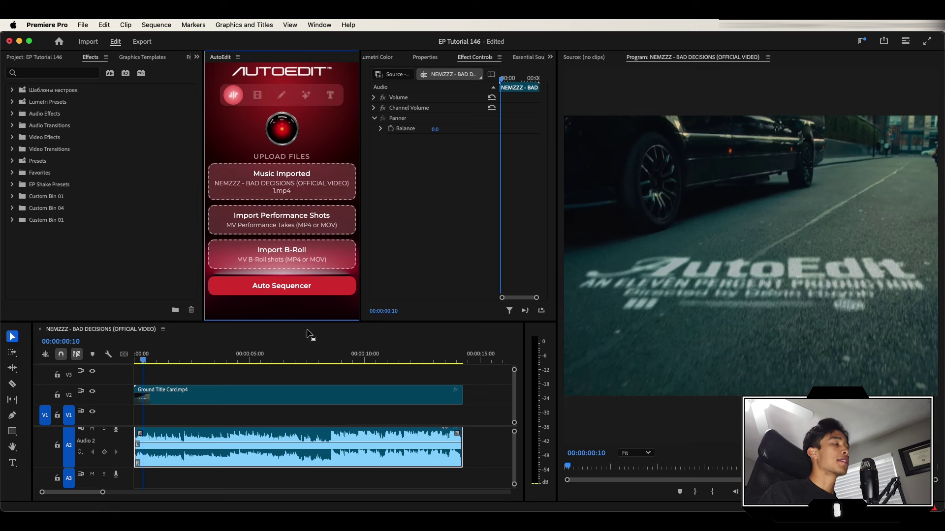
left_click(270, 293)
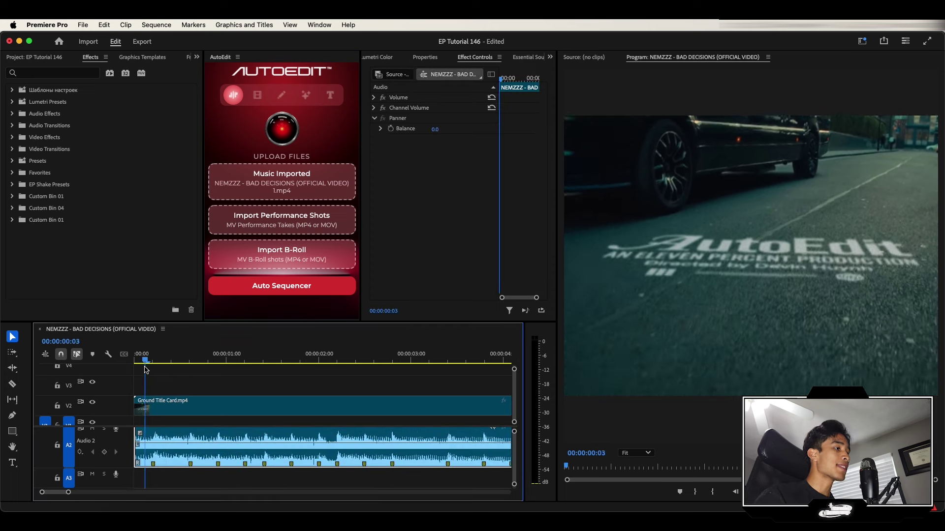
Play through the sequence to check the placement of the beat markers against the audio waveform
left_click_drag(146, 367, 154, 372)
key("minus")
key("minus")
key("equal")
key("equal")
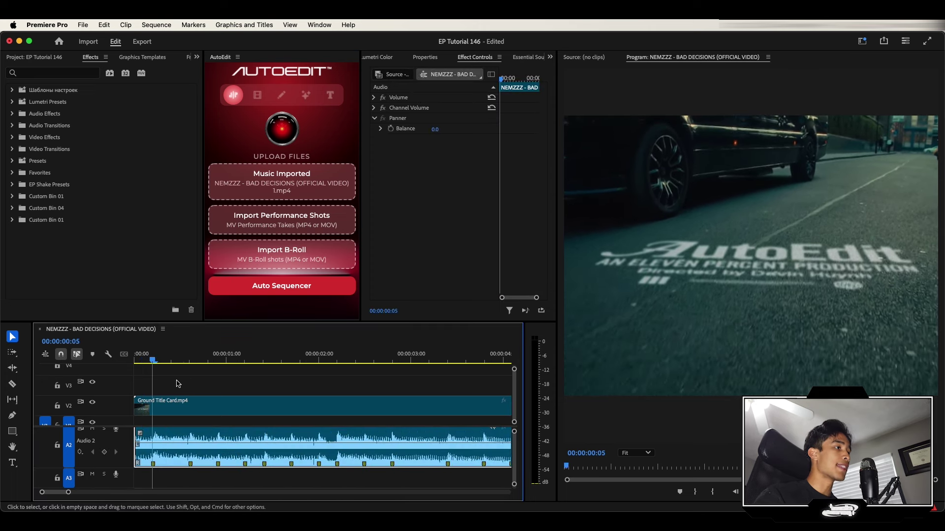
key("space")
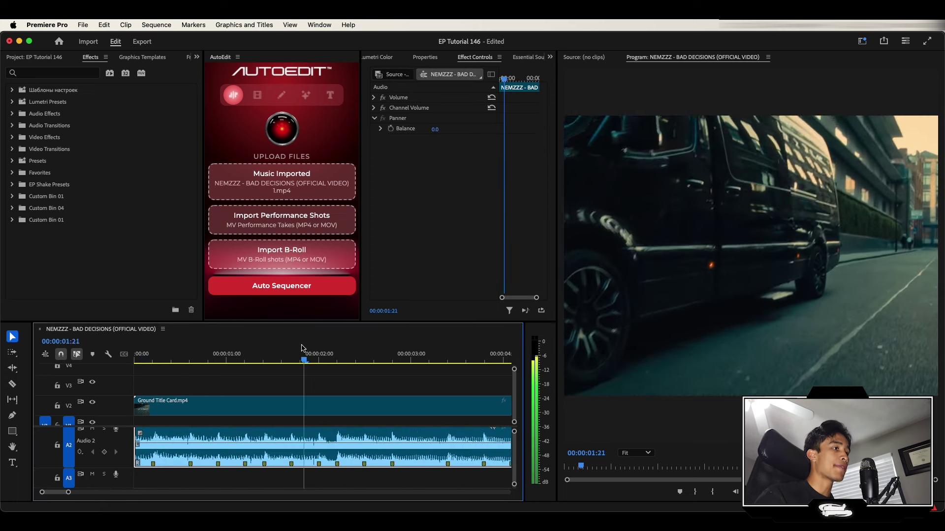
scroll(365, 382, "right", 5)
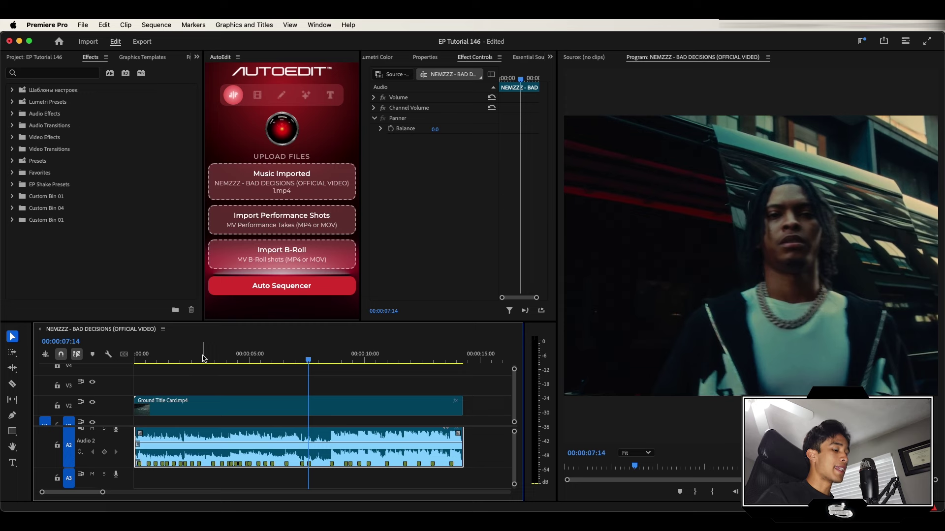
scroll(204, 358, "up", 5)
left_click(48, 74)
type("---")
left_click(261, 361)
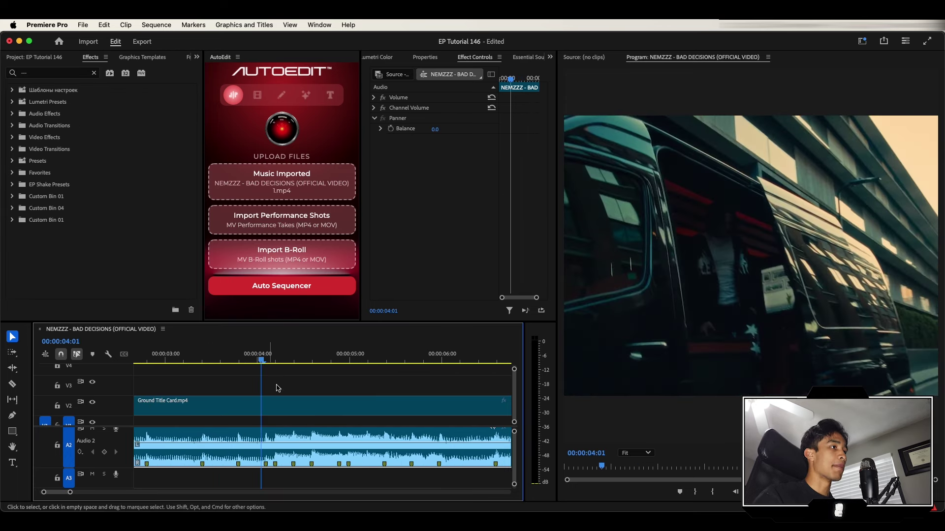
key("minus")
key("minus")
key("BackSpace")
key("BackSpace")
key("BackSpace")
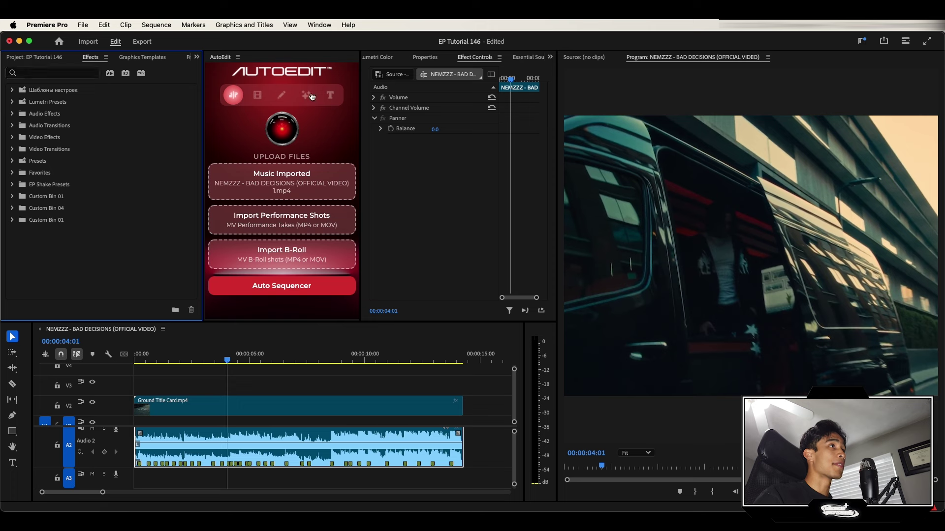
Open AutoEdit's AI VFX tool and include the Camera Shakes and Low Shutter effect types
left_click(311, 98)
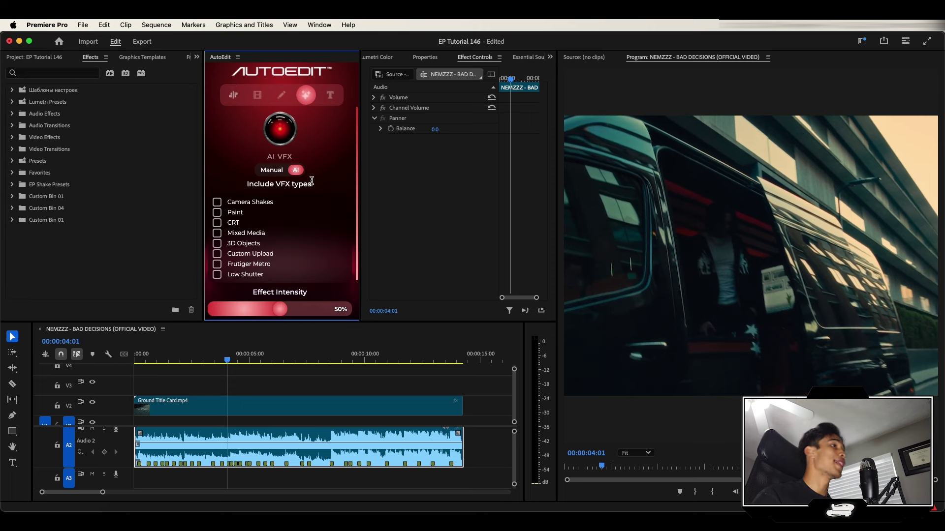
left_click(337, 360)
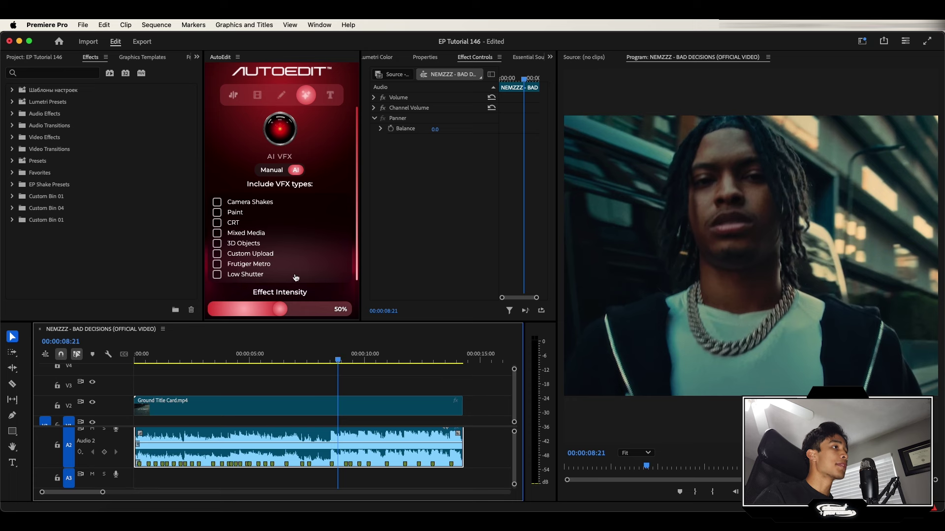
scroll(296, 278, "down", 1)
left_click(293, 360)
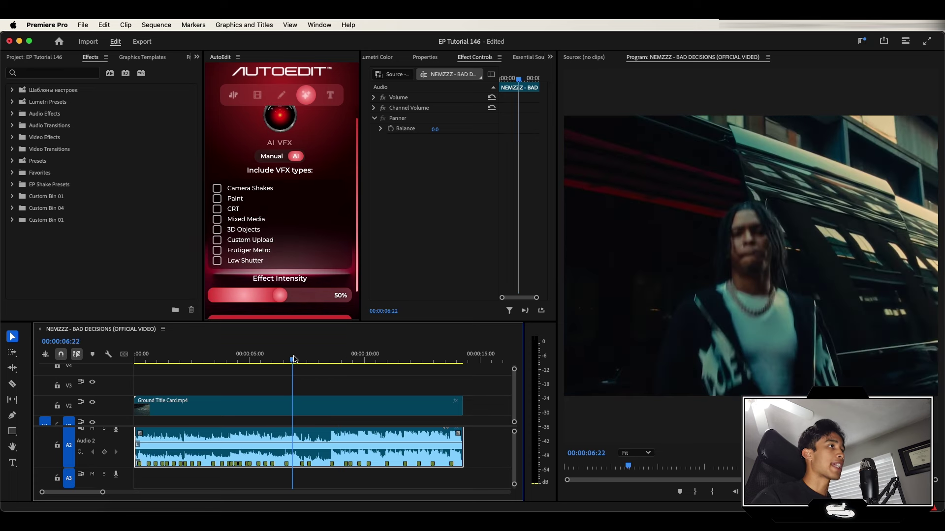
left_click(217, 189)
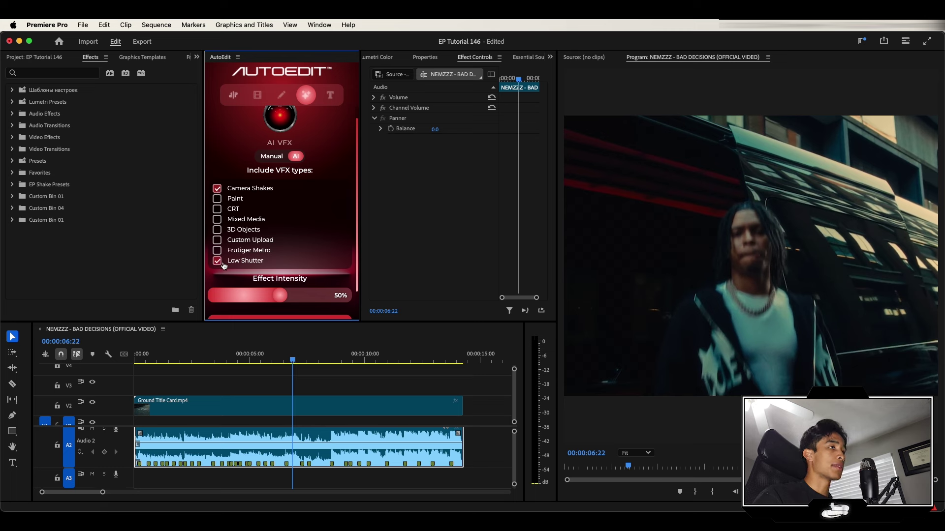
Browse the product packs on the Eleven Percent store page in Chrome, including the AutoEdit plugin and overlay packs
scroll(245, 270, "down", 1)
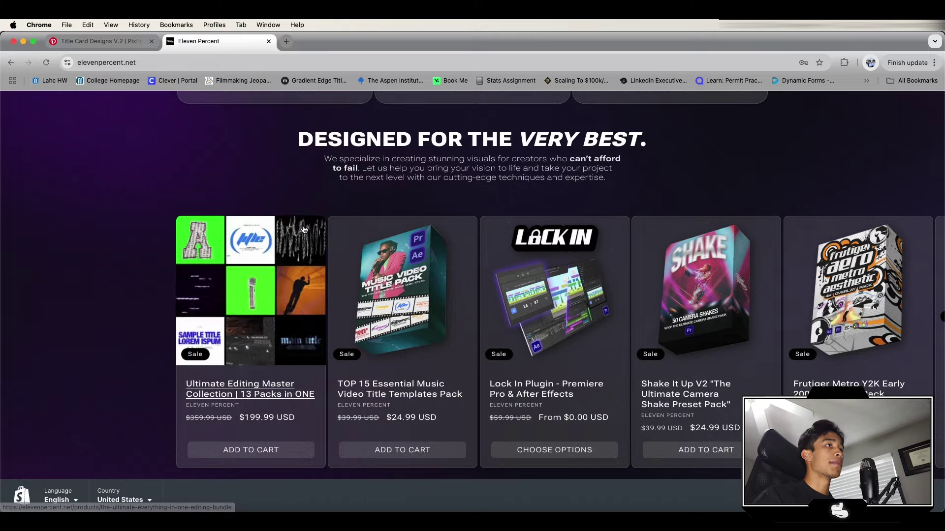
scroll(304, 230, "down", 6)
scroll(569, 276, "up", 4)
scroll(567, 285, "right", 8)
scroll(567, 284, "up", 4)
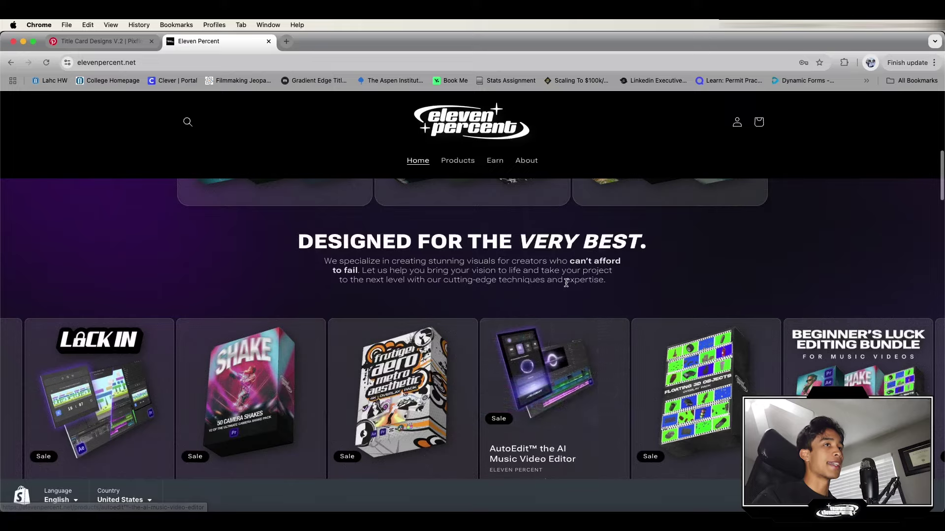
scroll(566, 283, "down", 3)
scroll(567, 283, "up", 2)
scroll(640, 305, "right", 3)
scroll(670, 316, "down", 4)
scroll(672, 316, "up", 4)
scroll(673, 316, "right", 6)
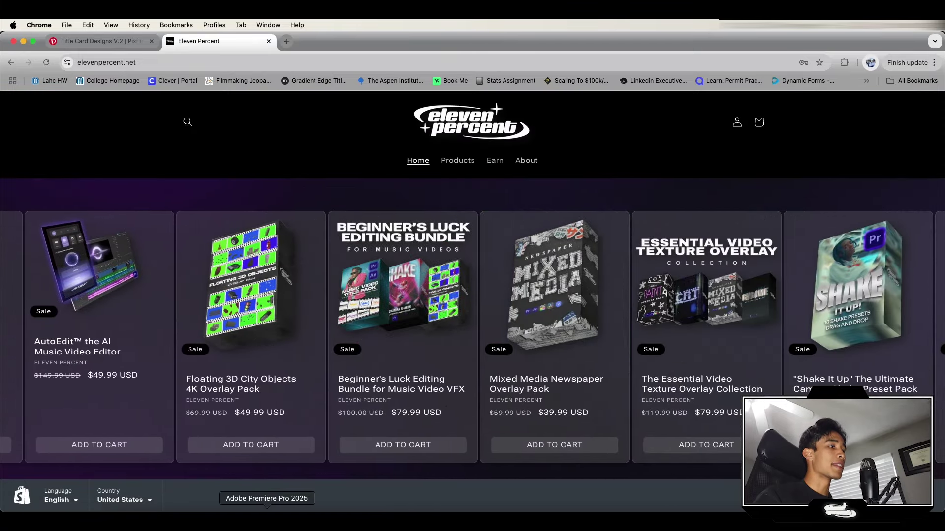
Switch back to Premiere Pro and set the AI VFX effect intensity to 43%
left_click(266, 515)
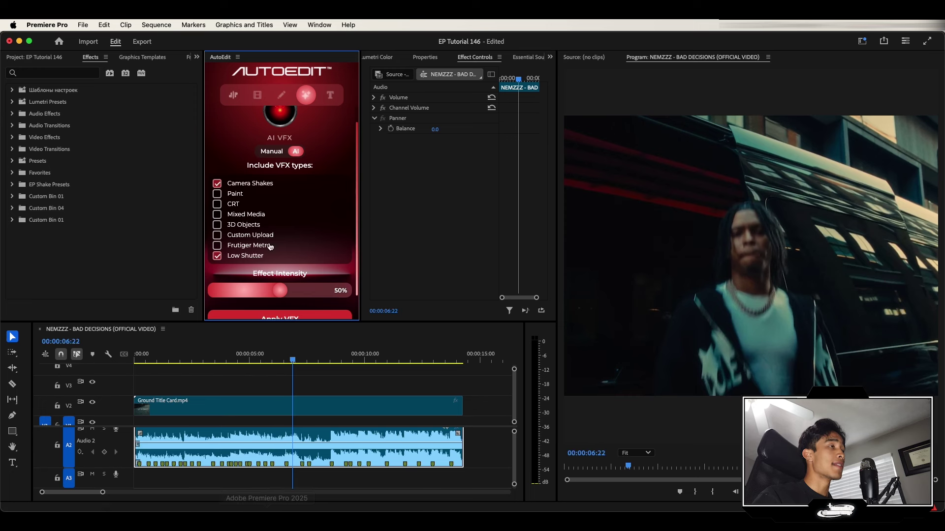
scroll(288, 295, "down", 1)
left_click_drag(282, 264, 253, 271)
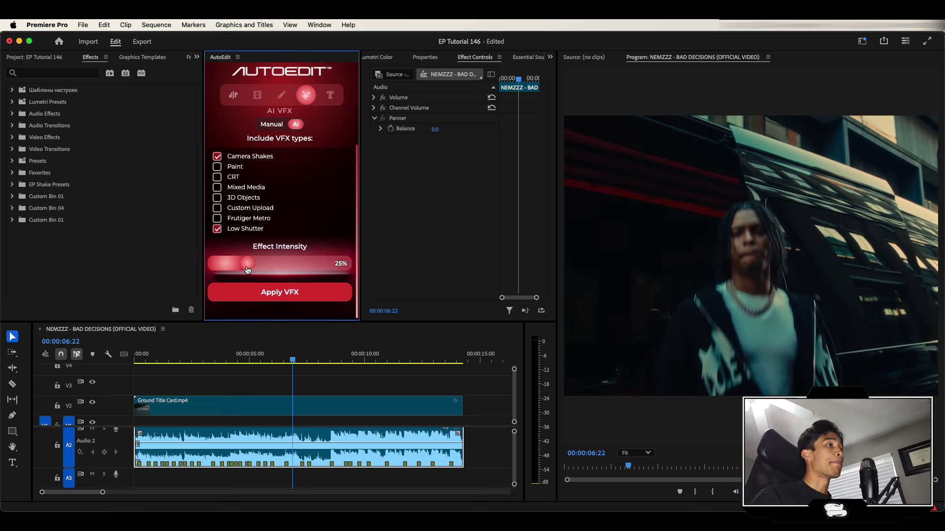
left_click_drag(248, 270, 266, 271)
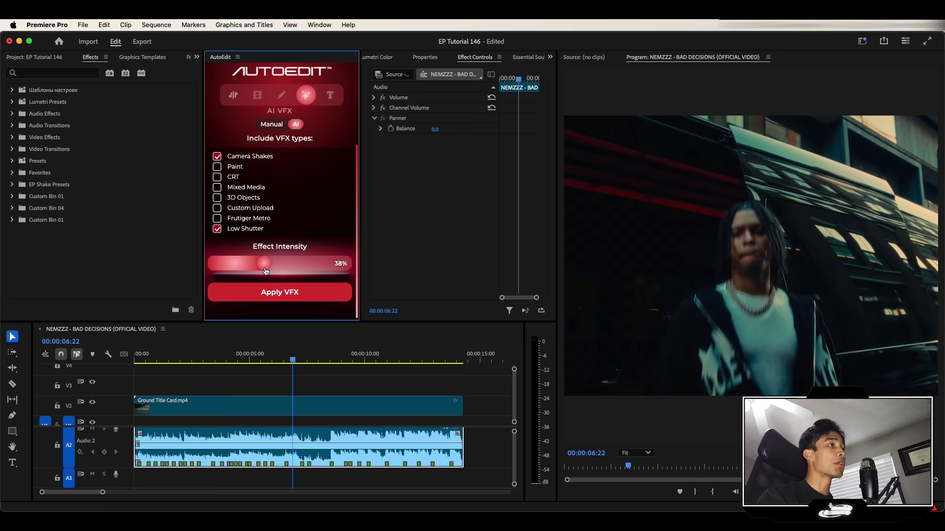
left_click_drag(268, 271, 278, 270)
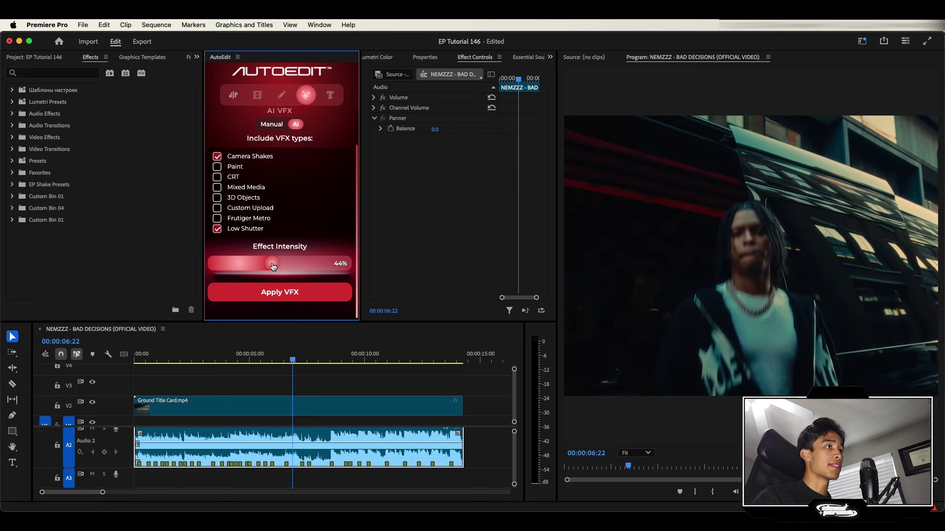
Deselect the audio clip and apply the AI VFX to the sequence
left_click(320, 382)
scroll(320, 383, "up", 1)
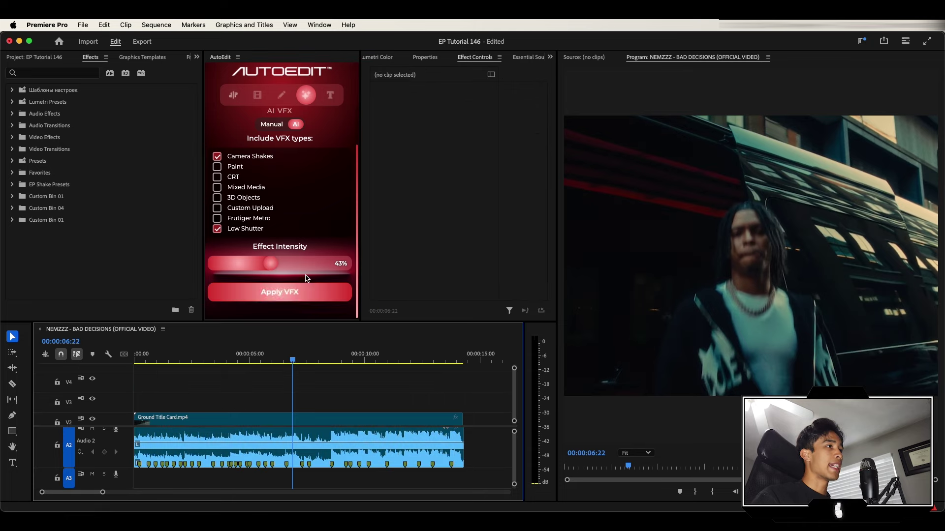
left_click(292, 294)
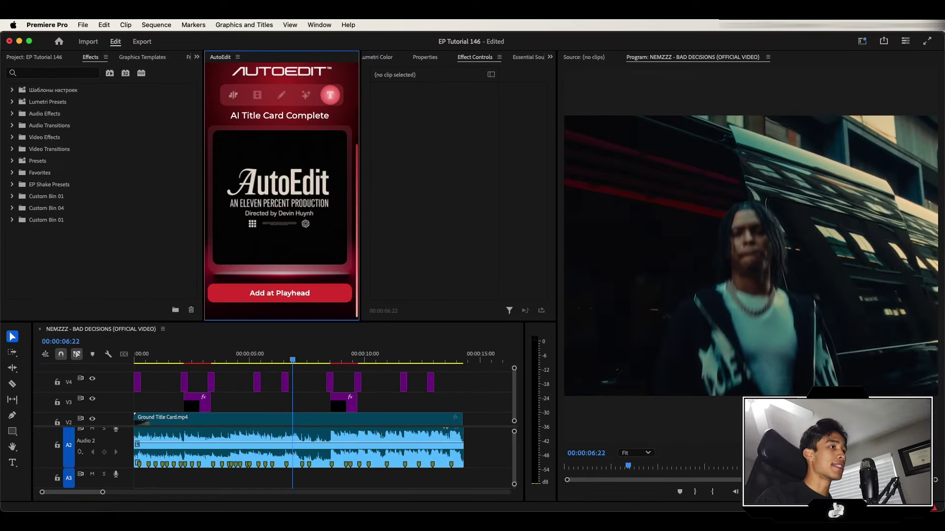
Scrub through the sequence and play it from the start to review the applied AI effects
left_click_drag(270, 352, 422, 358)
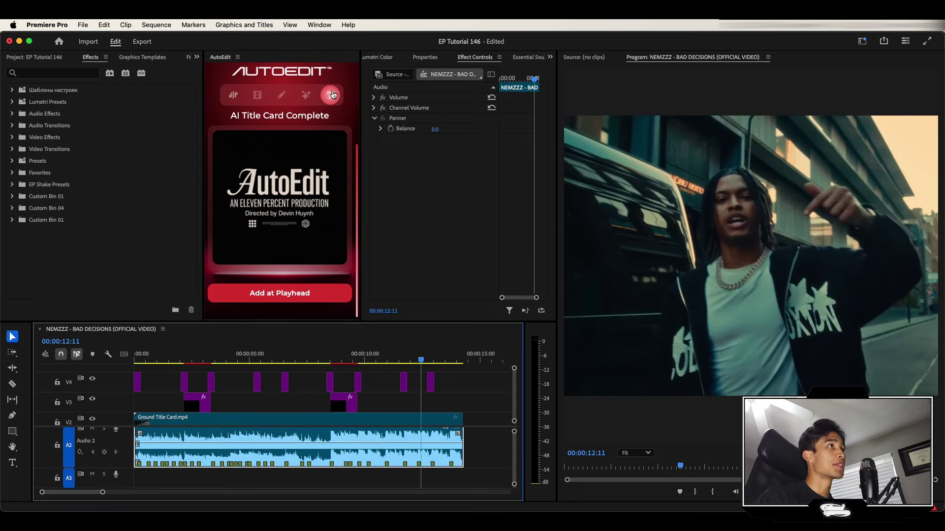
key("Home")
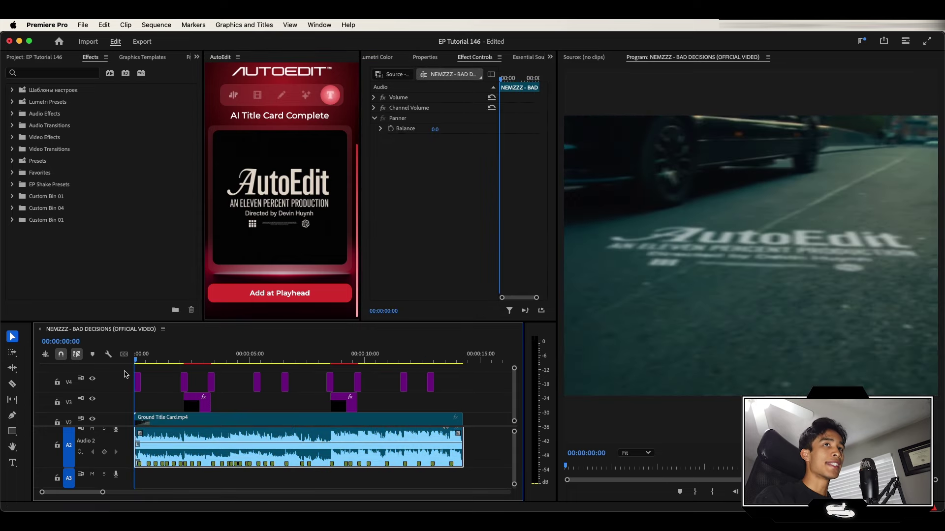
key("space")
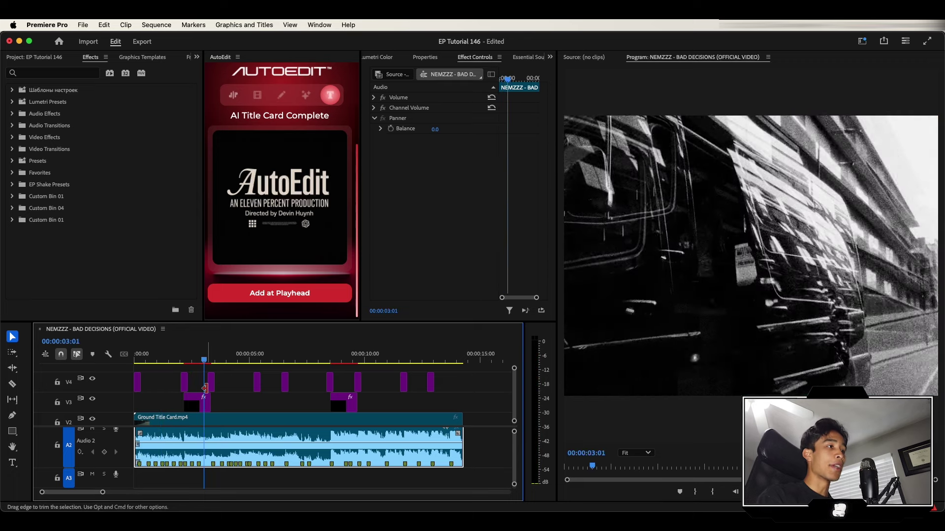
key("space")
key("equal")
key("equal")
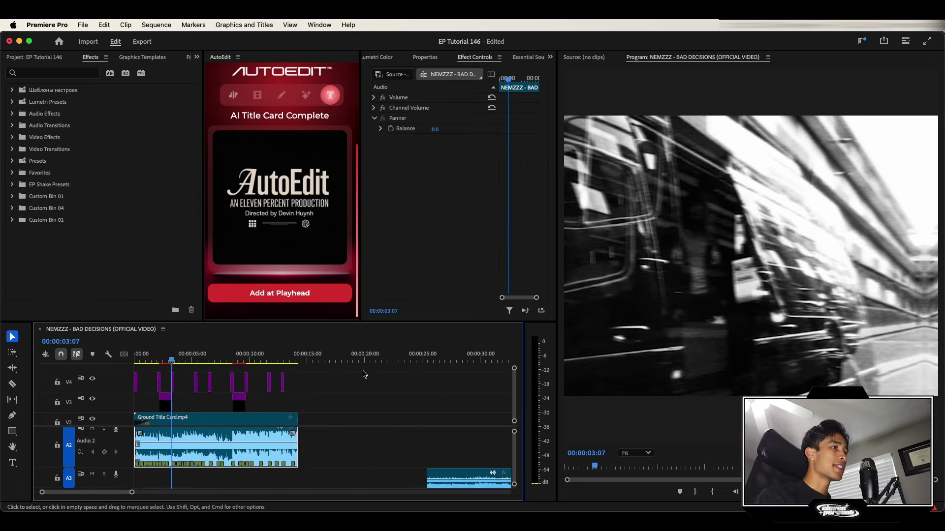
Examine how the effect adjustment layers around the two-second mark line up with the beat markers and change the picture
left_click(217, 360)
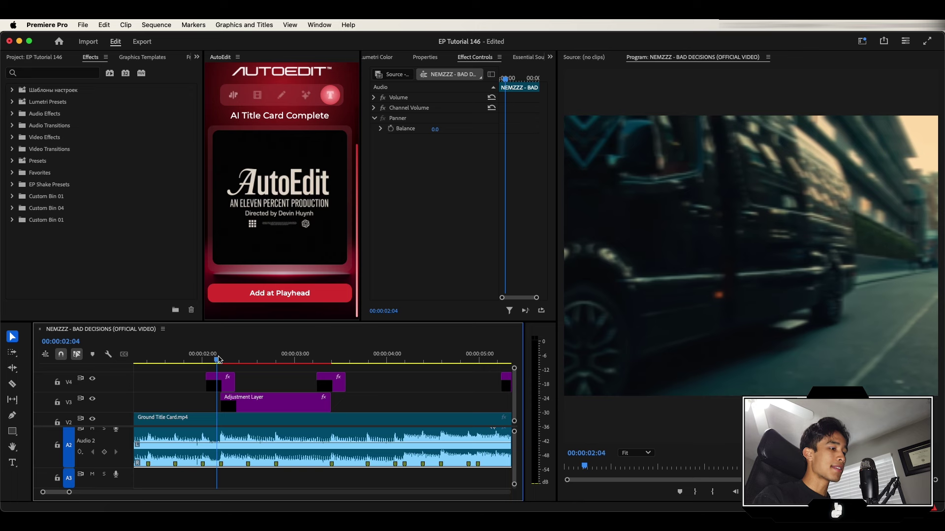
key("equal")
key("equal")
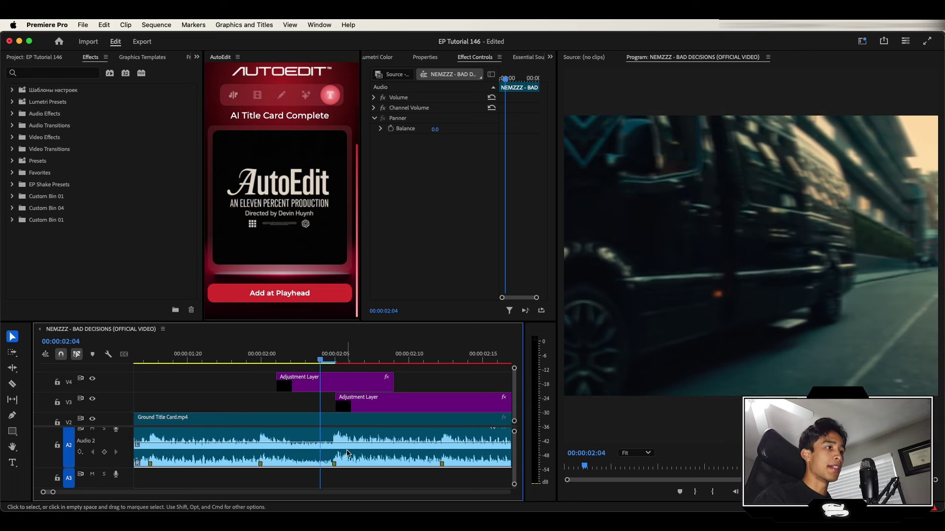
key("minus")
key("minus")
key("minus")
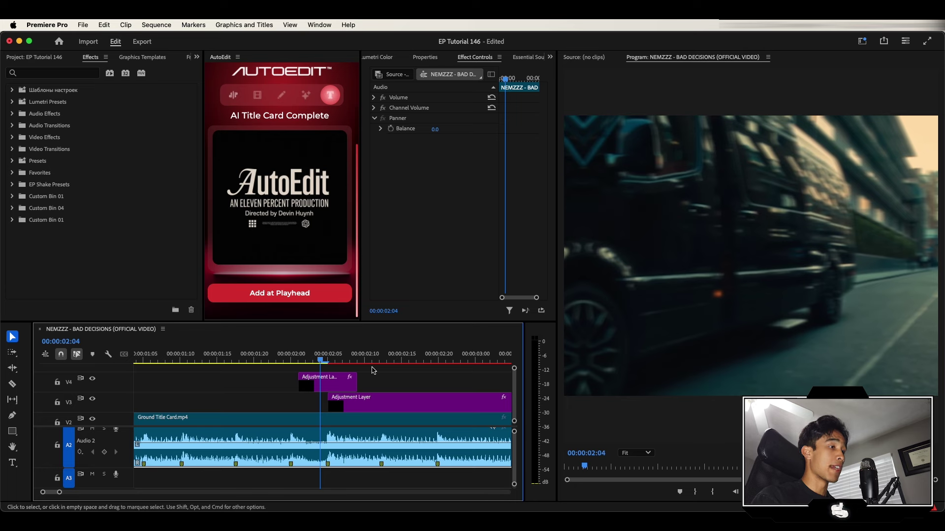
left_click_drag(249, 355, 366, 364)
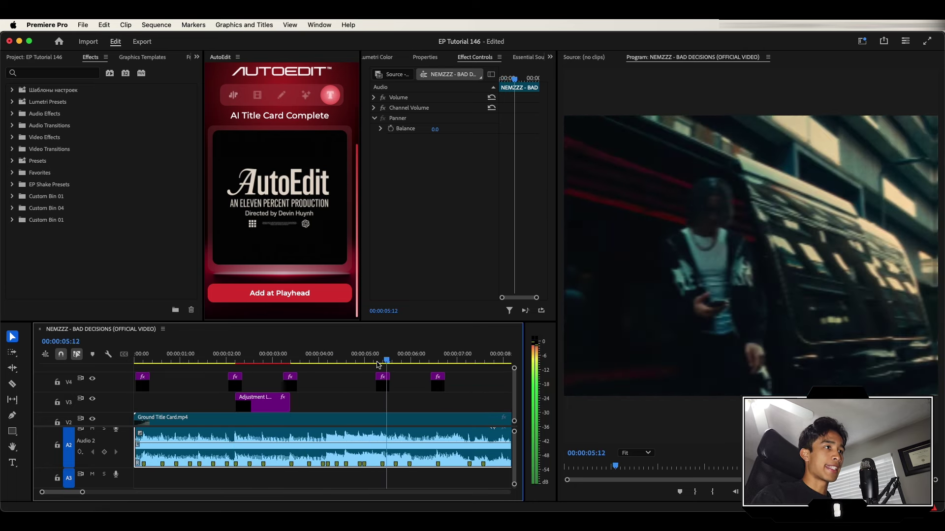
left_click(247, 352)
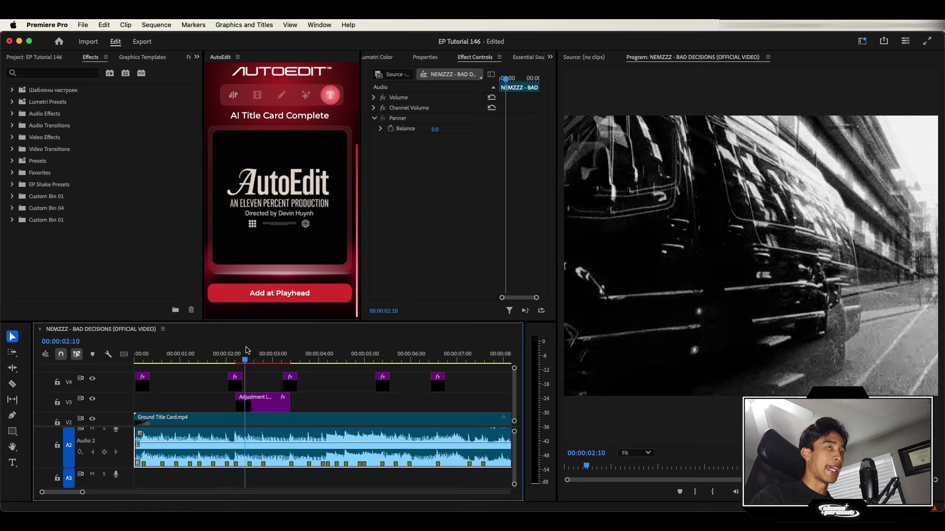
Inspect the short V4 adjustment layer just after the five-second mark against the audio beat markers
left_click(379, 357)
key("=")
key("minus")
key("minus")
key("minus")
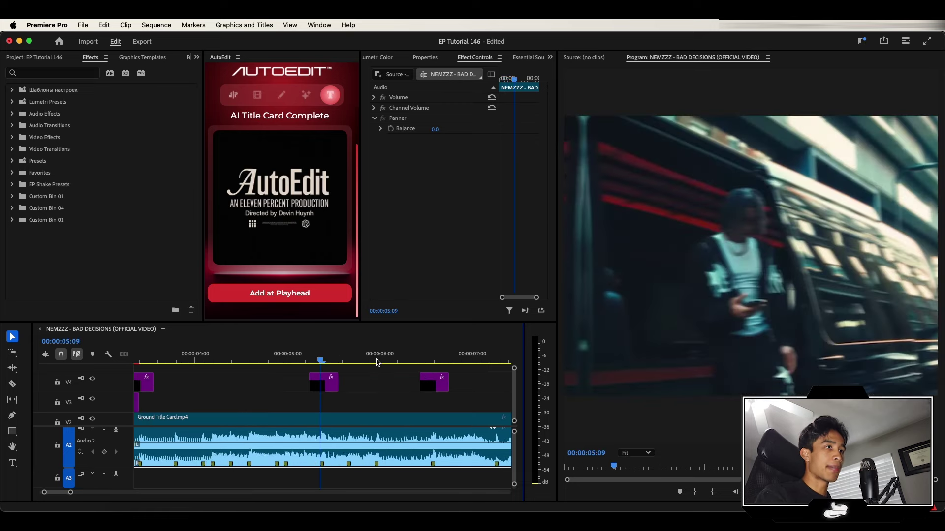
left_click(334, 360)
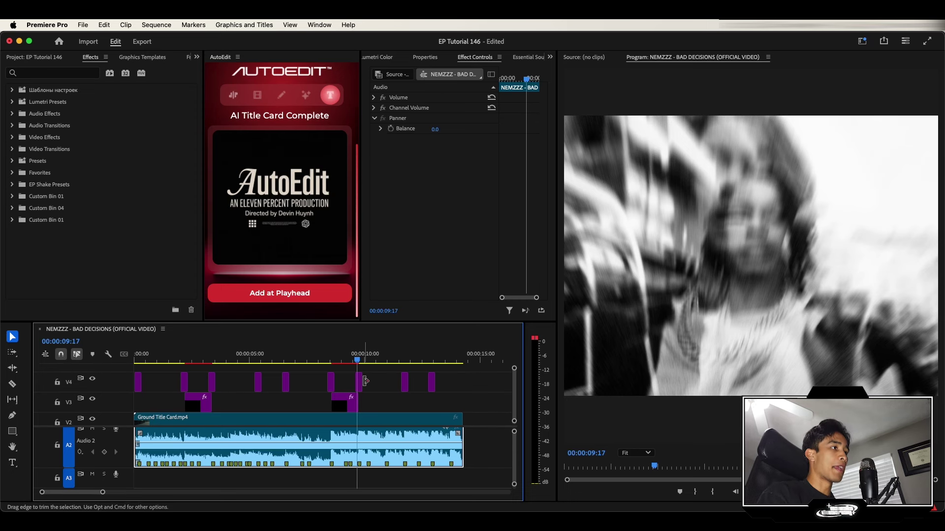
Play the effects section from about nine seconds and review the sequence again from the start
left_click(347, 361)
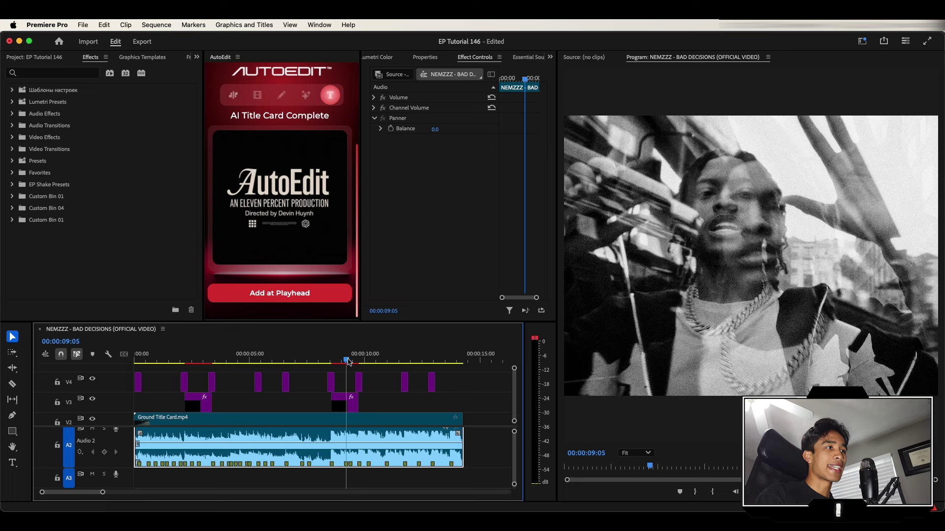
key("space")
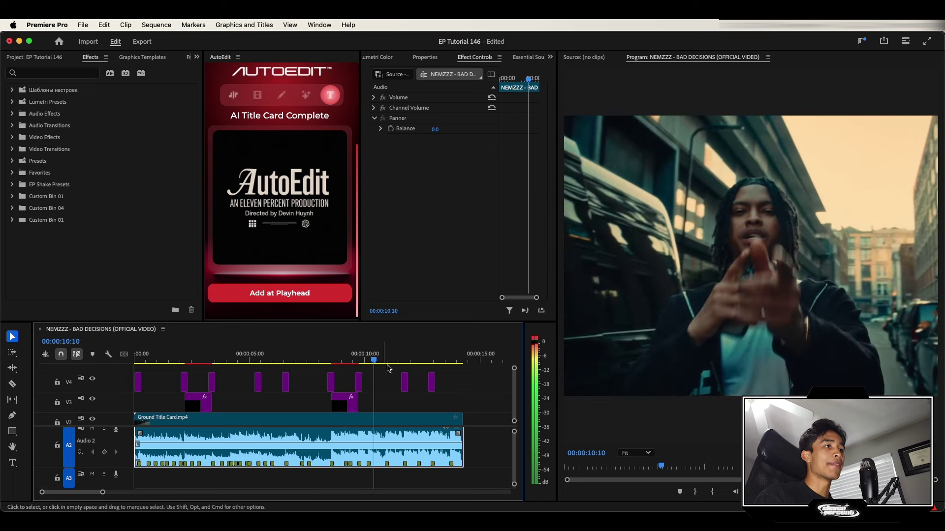
key("Home")
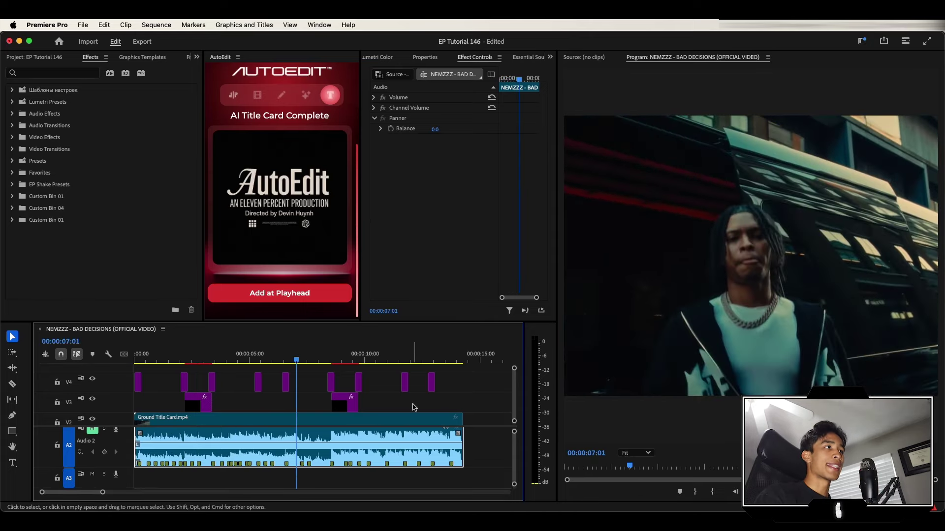
left_click(376, 357)
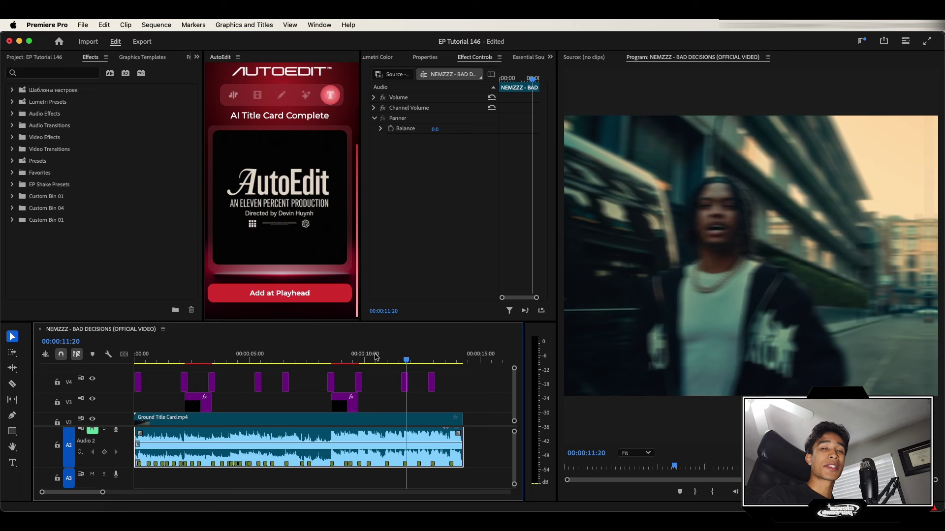